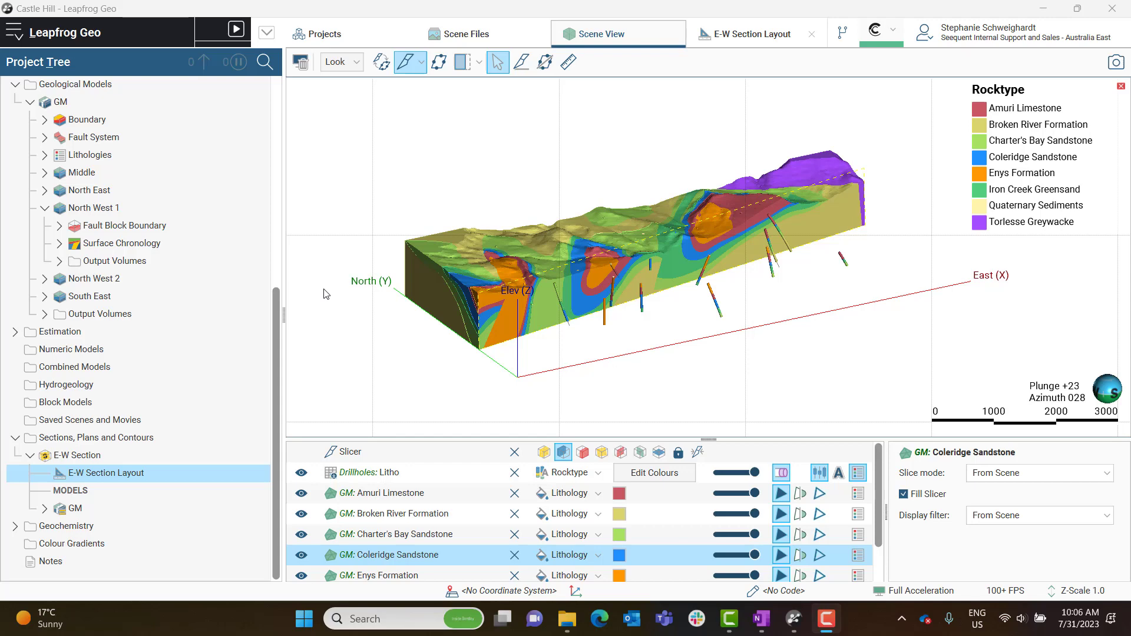
- Rotate the Castle Hill GM geological model slightly in the 3D scene
{"action": "left_click_drag", "start_coordinate": [985, 327], "coordinate": [1019, 315]}
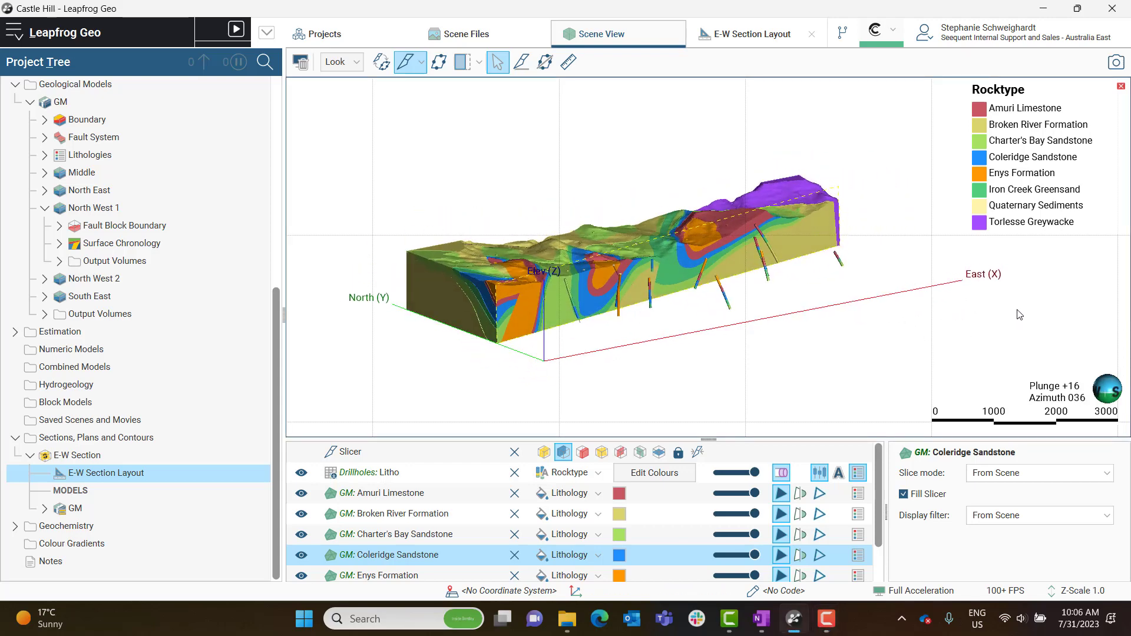
- Open the E-W Section's cross-section settings and confirm its dip stays at 90
{"action": "right_click", "coordinate": [228, 442]}
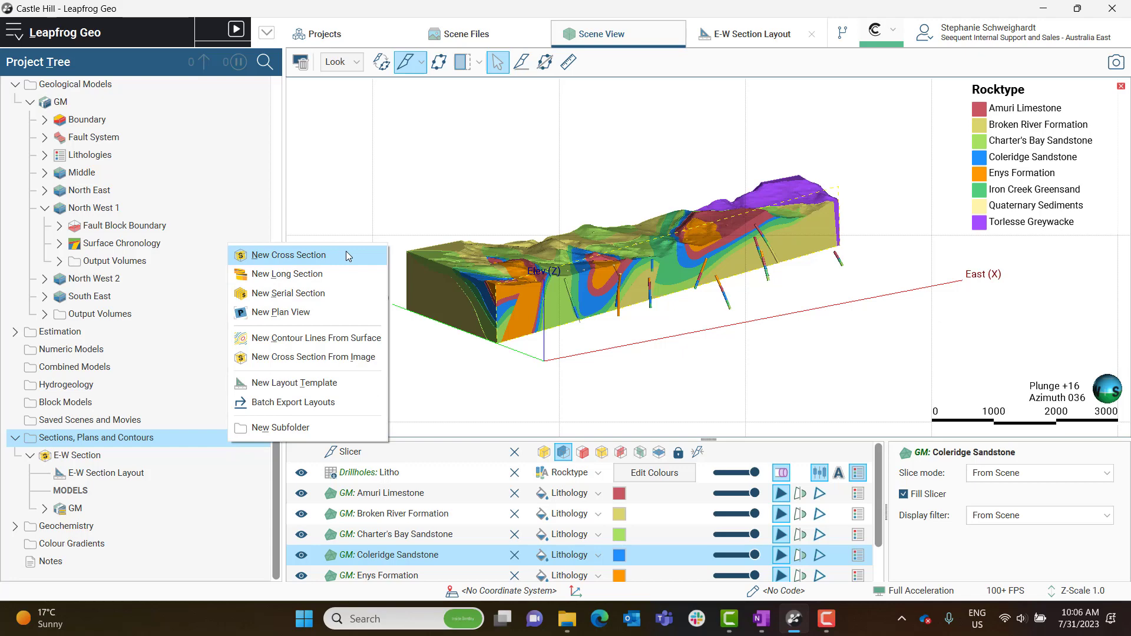
{"action": "double_click", "coordinate": [128, 457]}
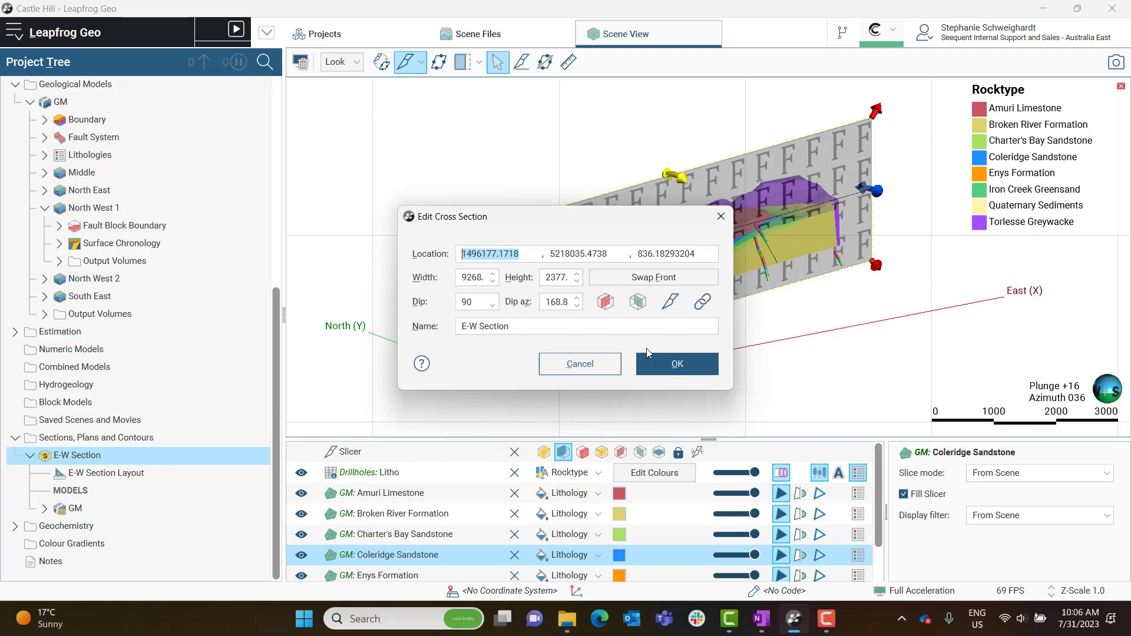
{"action": "left_click", "coordinate": [495, 308]}
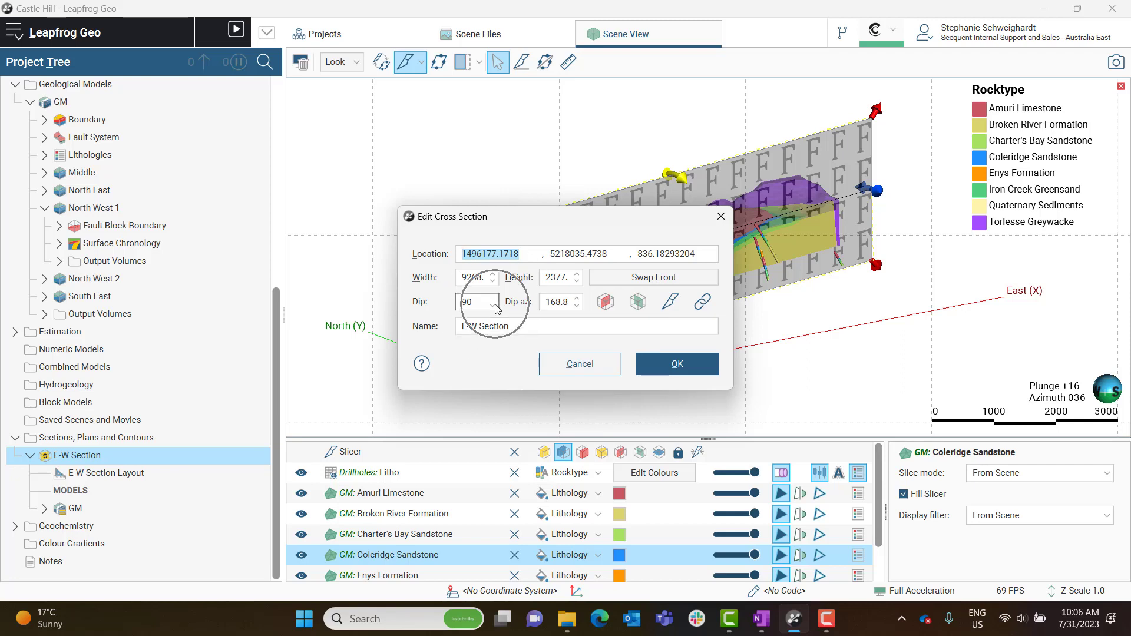
{"action": "left_click", "coordinate": [495, 308]}
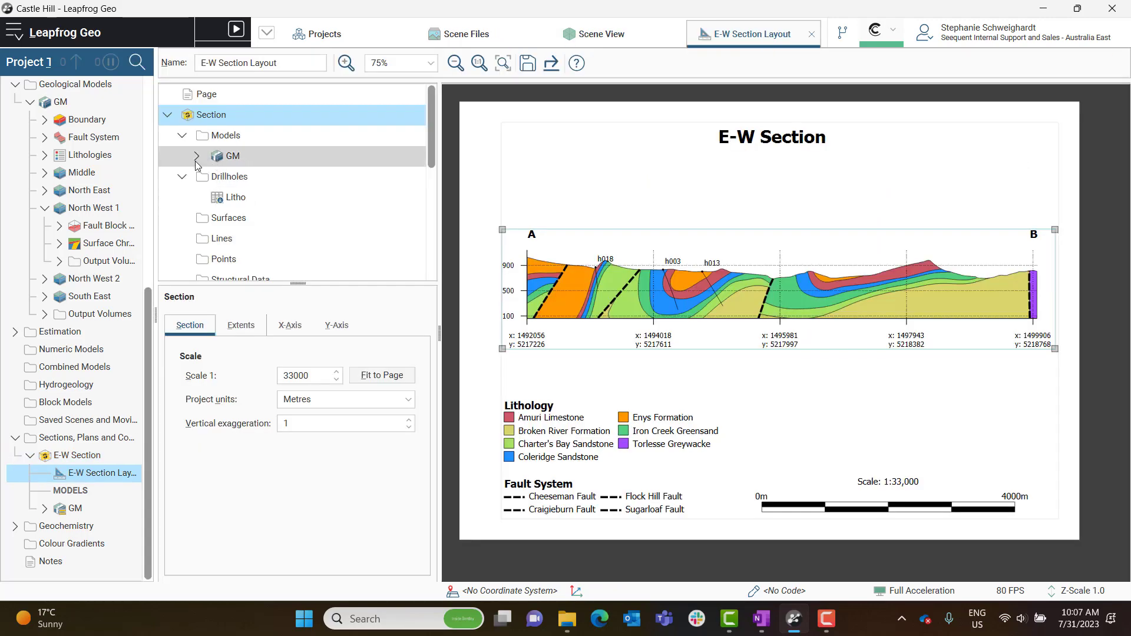
- Show the E-W Section Layout and confirm the Flock Hill Fault line width stays 1.0
{"action": "left_click", "coordinate": [200, 167]}
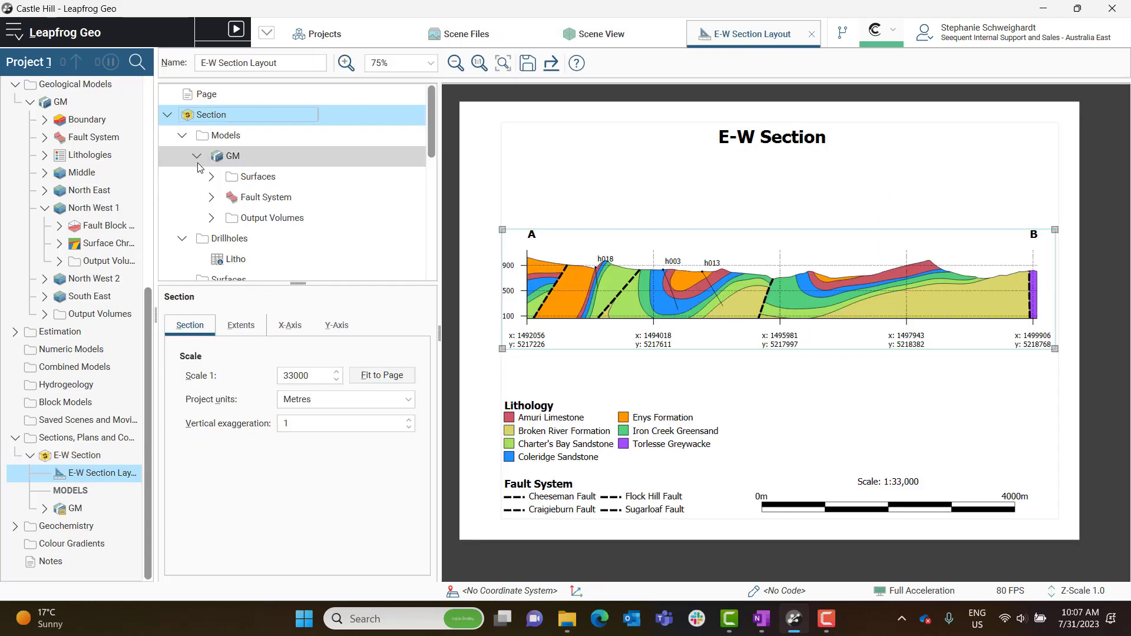
{"action": "left_click", "coordinate": [211, 196]}
{"action": "scroll", "coordinate": [300, 221], "scroll_direction": "down", "scroll_amount": 1}
{"action": "left_click", "coordinate": [302, 198]}
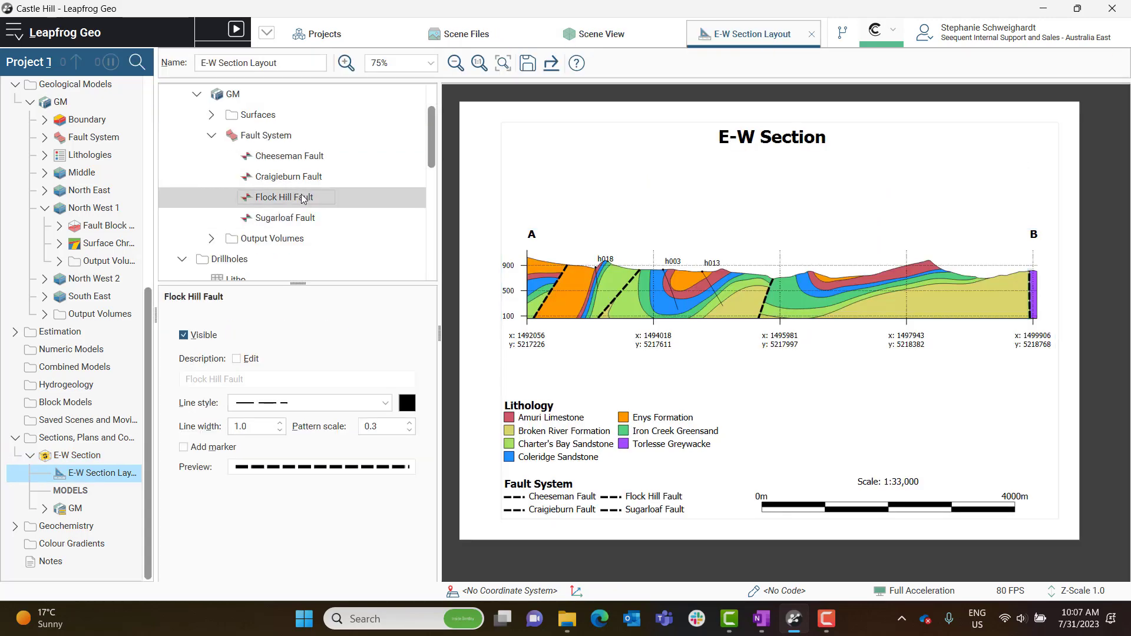
{"action": "scroll", "coordinate": [255, 430], "scroll_direction": "down", "scroll_amount": 1}
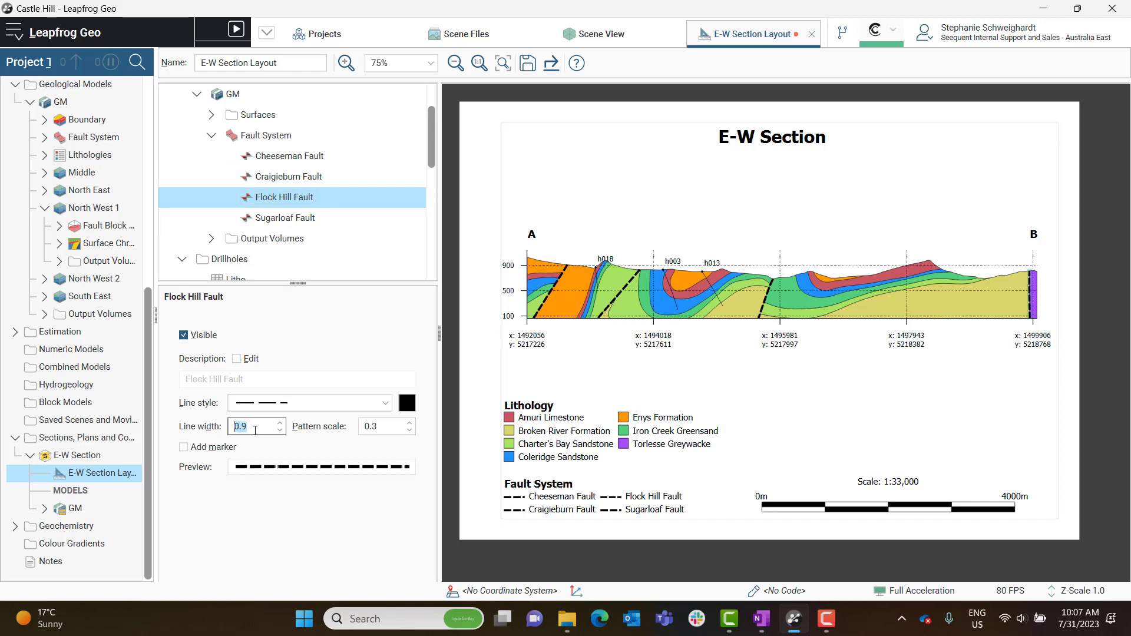
{"action": "scroll", "coordinate": [260, 426], "scroll_direction": "up", "scroll_amount": 1}
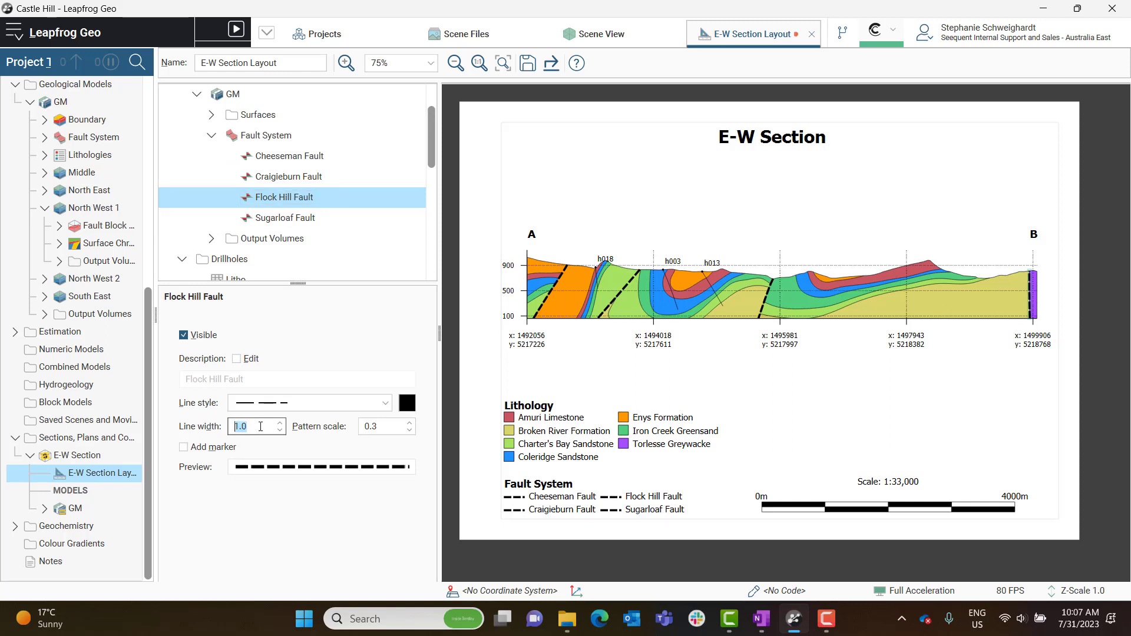
{"action": "scroll", "coordinate": [286, 201], "scroll_direction": "down", "scroll_amount": 5}
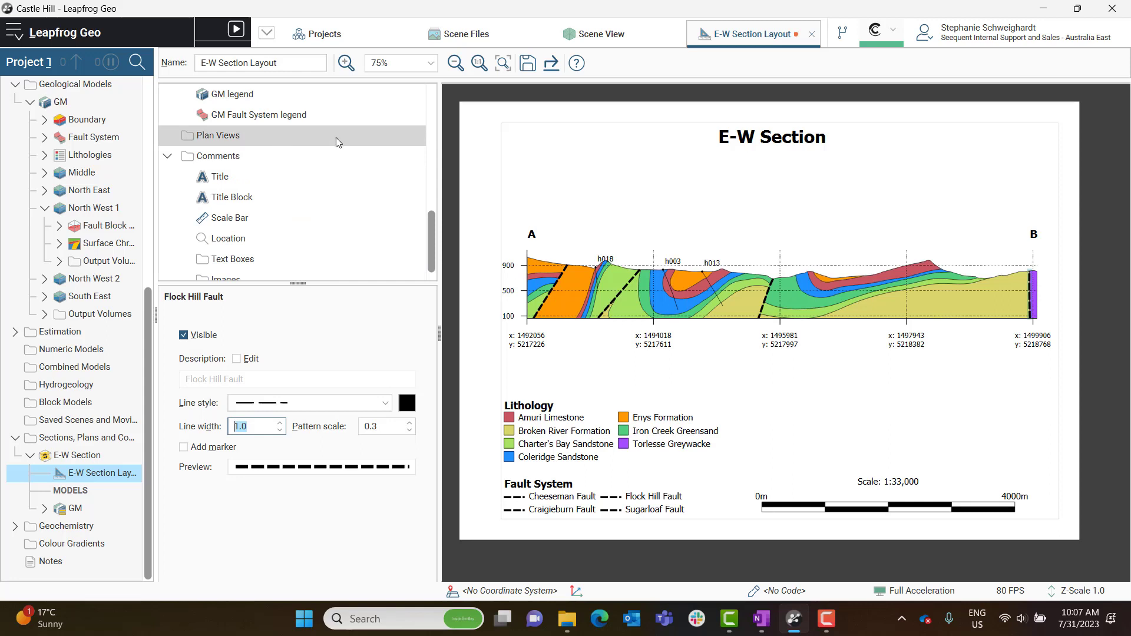
{"action": "right_click", "coordinate": [336, 136]}
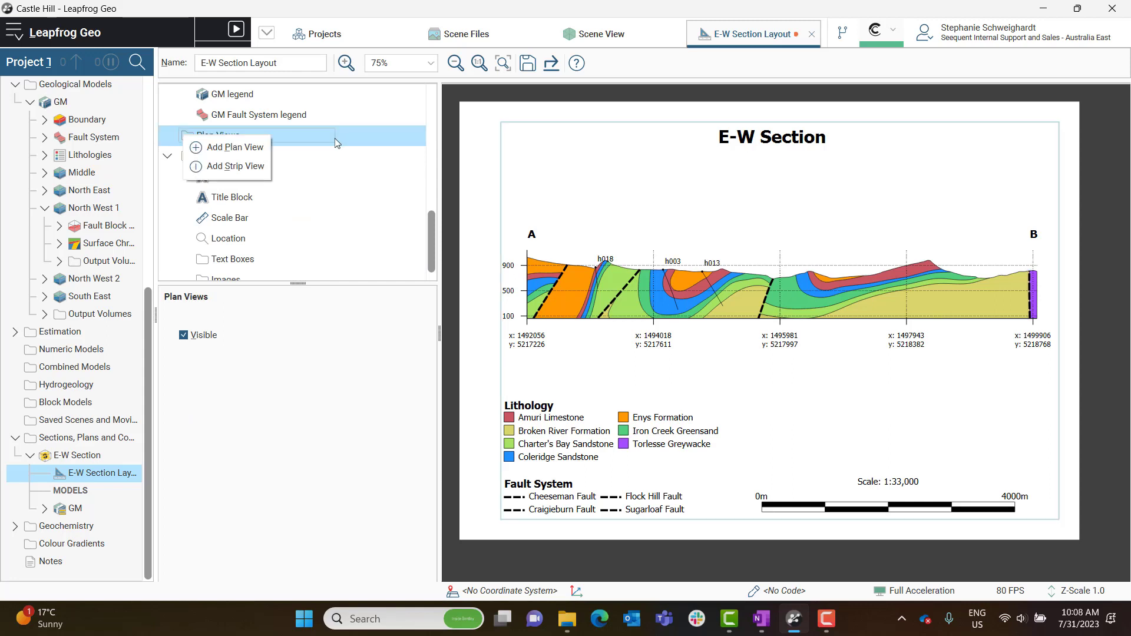
- Add a strip view, then enlarge and reposition the section view, now at 1:37,000
{"action": "left_click", "coordinate": [267, 167]}
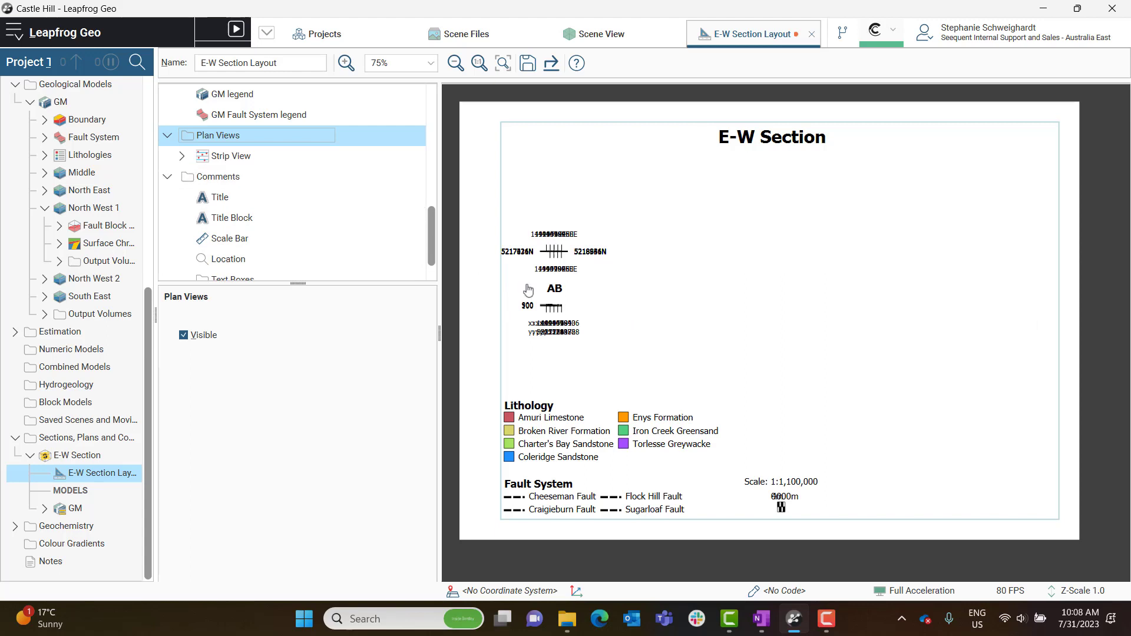
{"action": "left_click", "coordinate": [577, 312]}
{"action": "left_click_drag", "start_coordinate": [607, 336], "coordinate": [816, 364]}
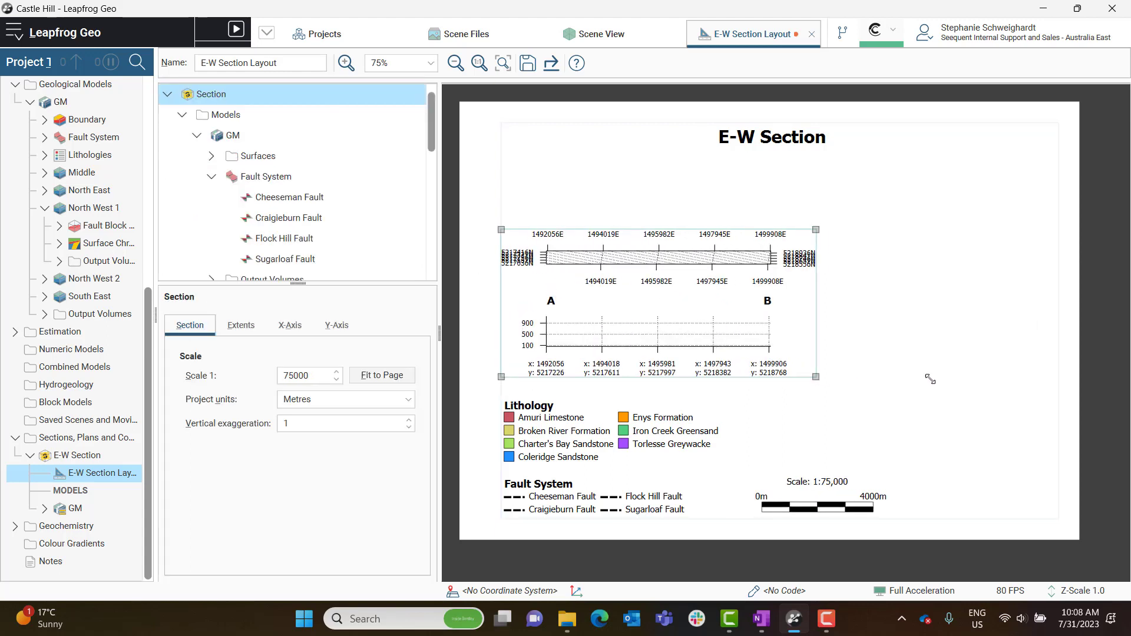
{"action": "left_click_drag", "start_coordinate": [748, 297], "coordinate": [740, 257]}
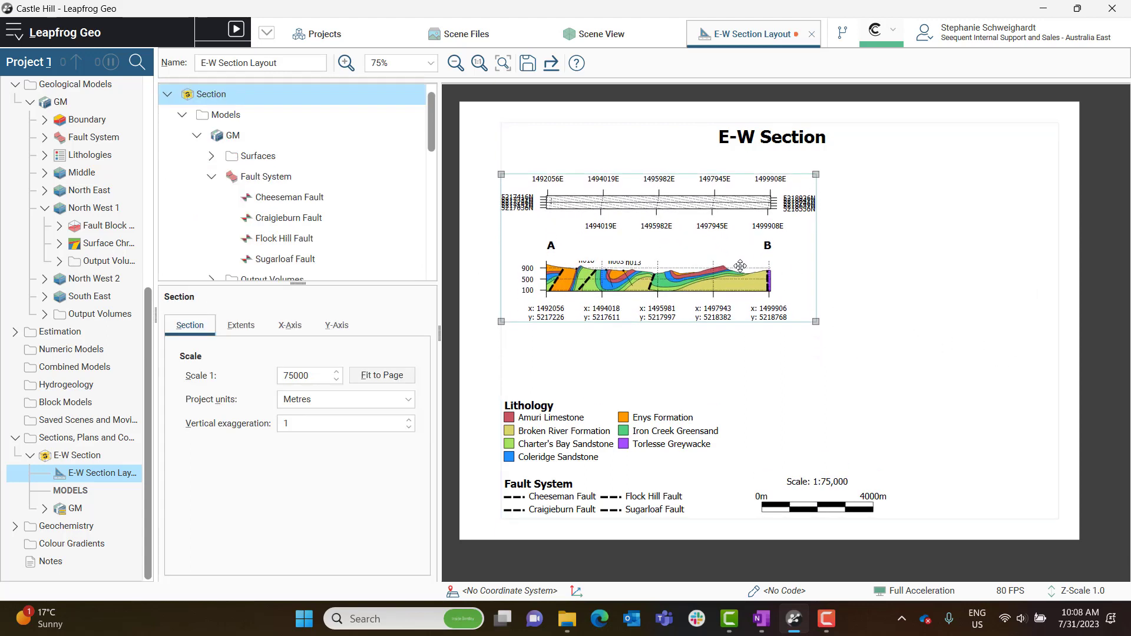
{"action": "left_click_drag", "start_coordinate": [815, 323], "coordinate": [1082, 377]}
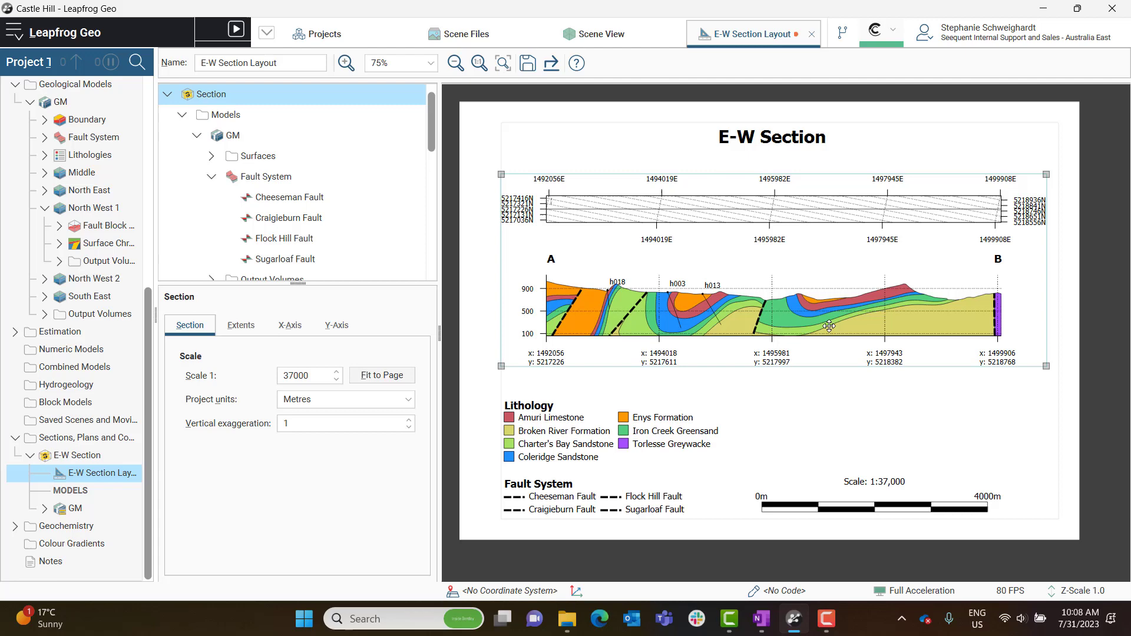
{"action": "left_click_drag", "start_coordinate": [901, 342], "coordinate": [909, 343]}
{"action": "left_click_drag", "start_coordinate": [782, 335], "coordinate": [780, 341]}
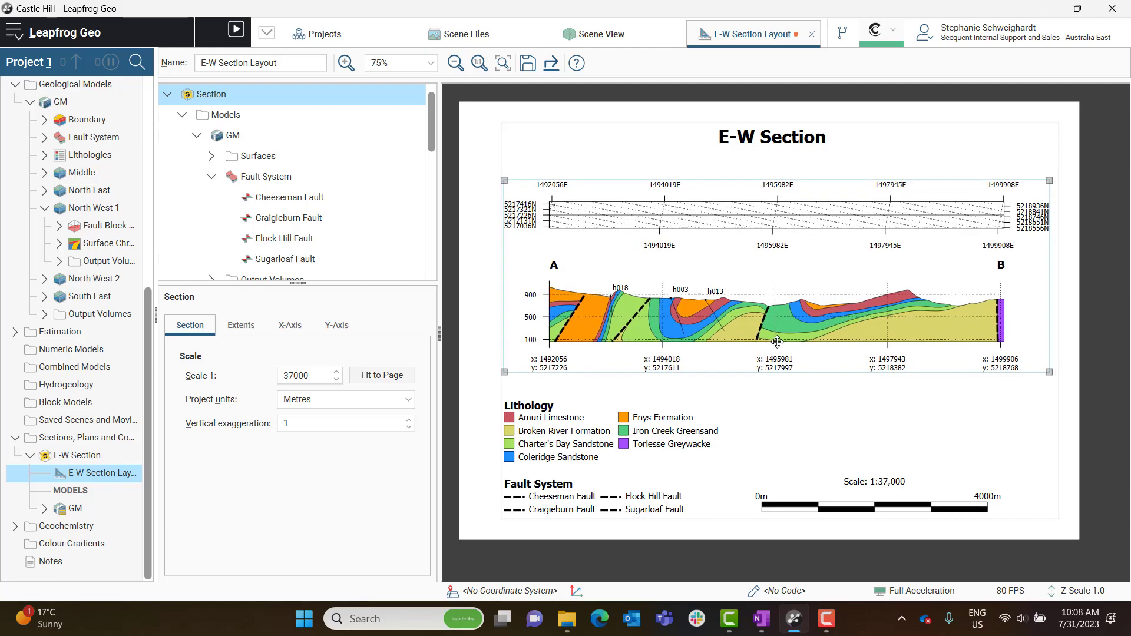
{"action": "left_click", "coordinate": [820, 415]}
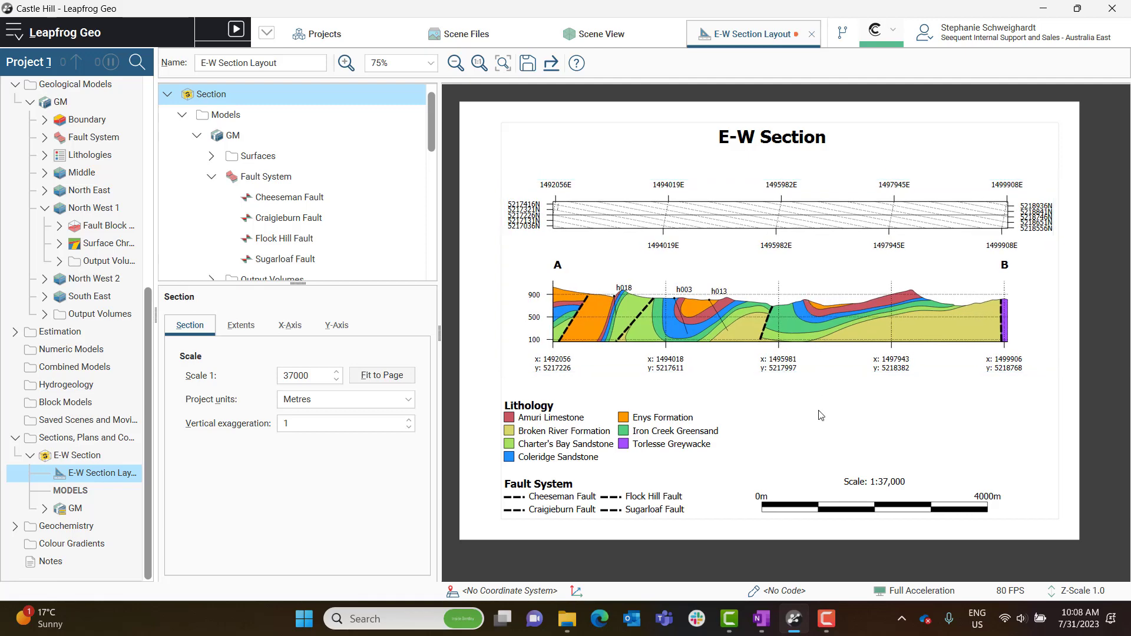
{"action": "scroll", "coordinate": [286, 177], "scroll_direction": "down", "scroll_amount": 2}
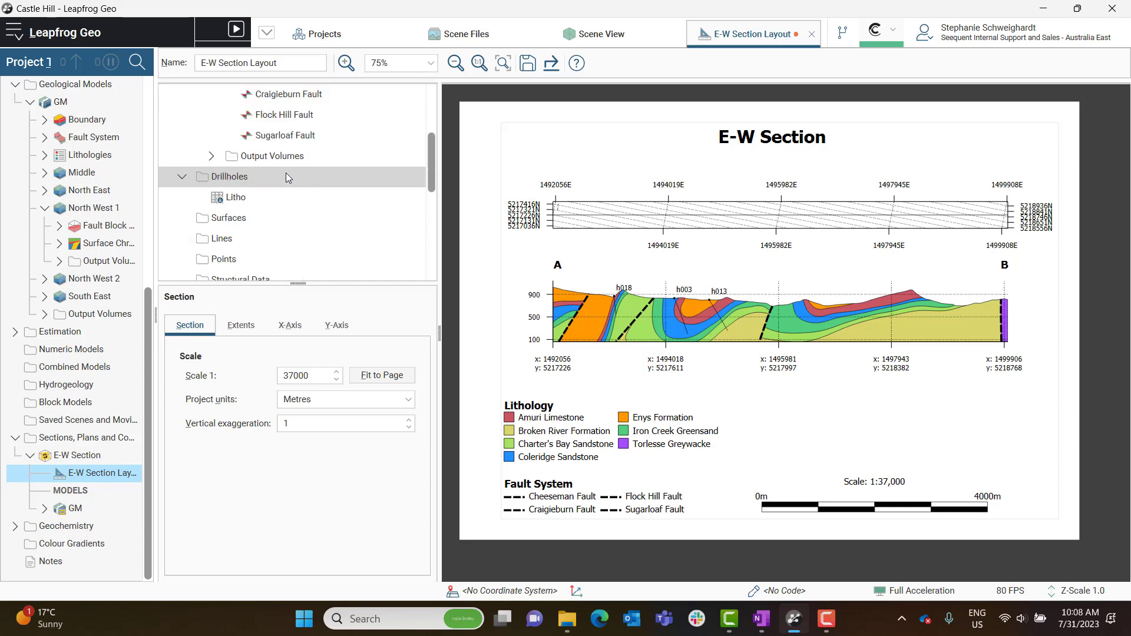
{"action": "scroll", "coordinate": [285, 172], "scroll_direction": "down", "scroll_amount": 2}
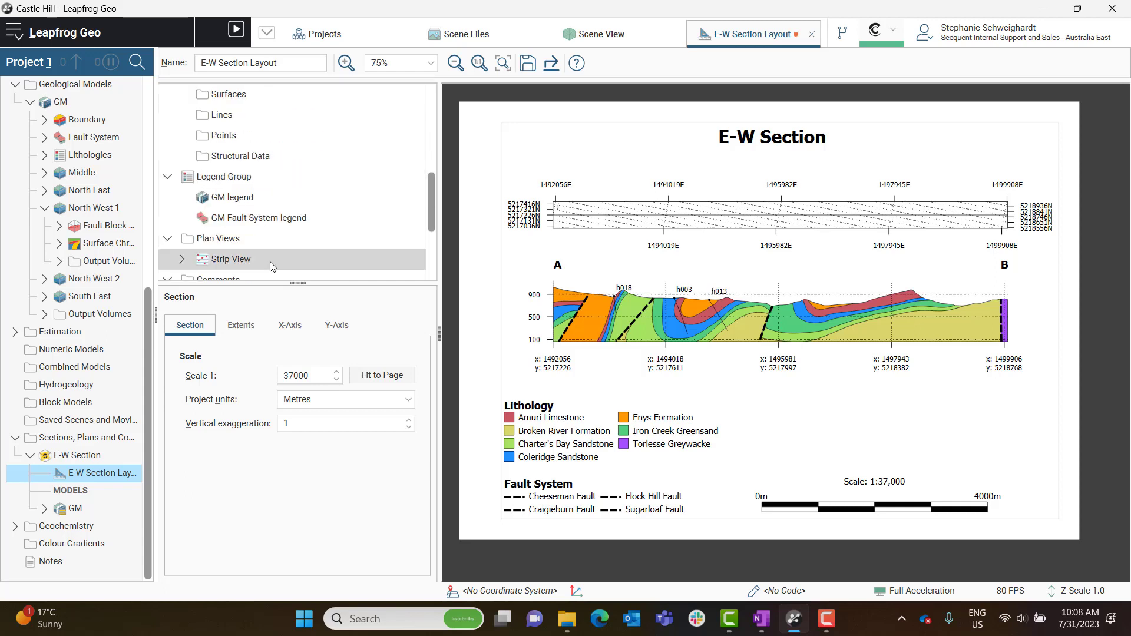
- Change the strip view's width from 475 to 500
{"action": "left_click", "coordinate": [270, 262]}
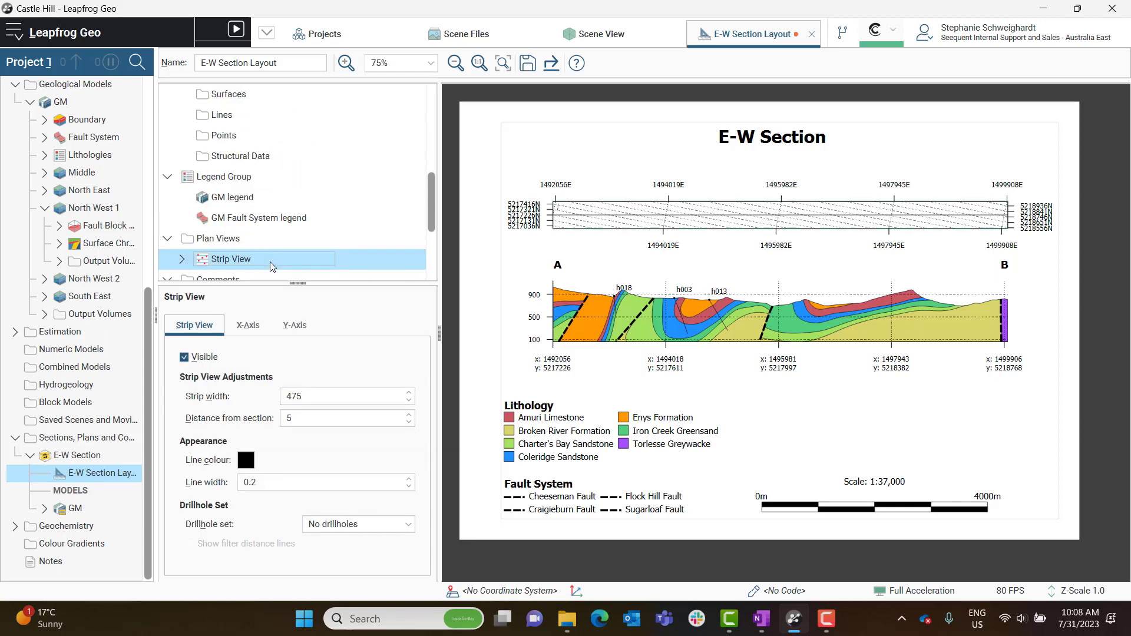
{"action": "scroll", "coordinate": [269, 262], "scroll_direction": "down", "scroll_amount": 1}
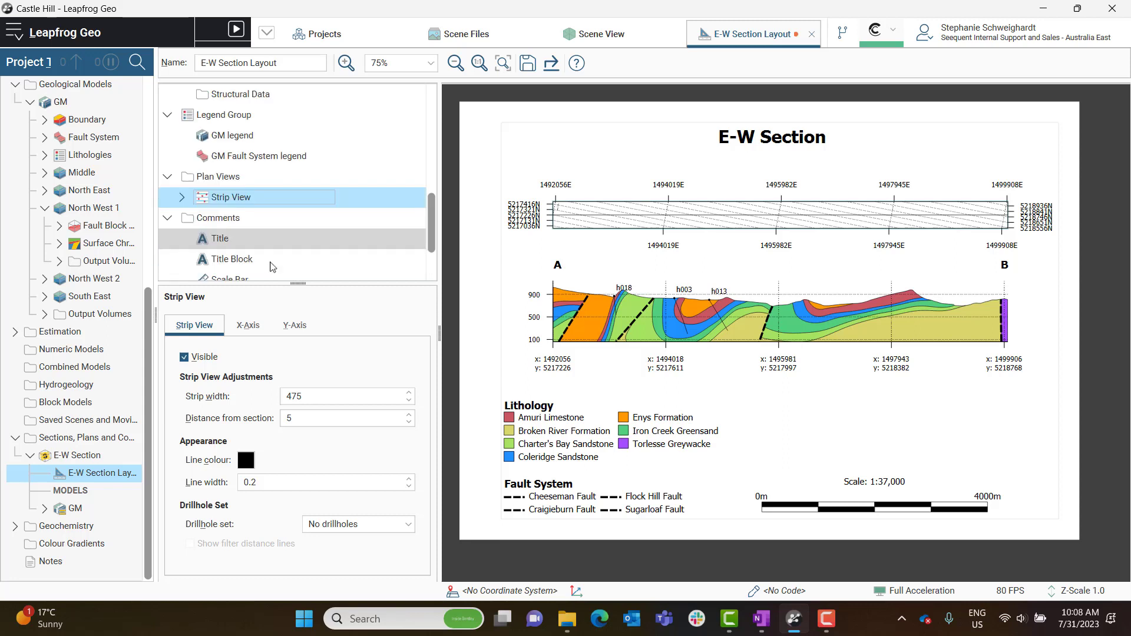
{"action": "left_click", "coordinate": [336, 395]}
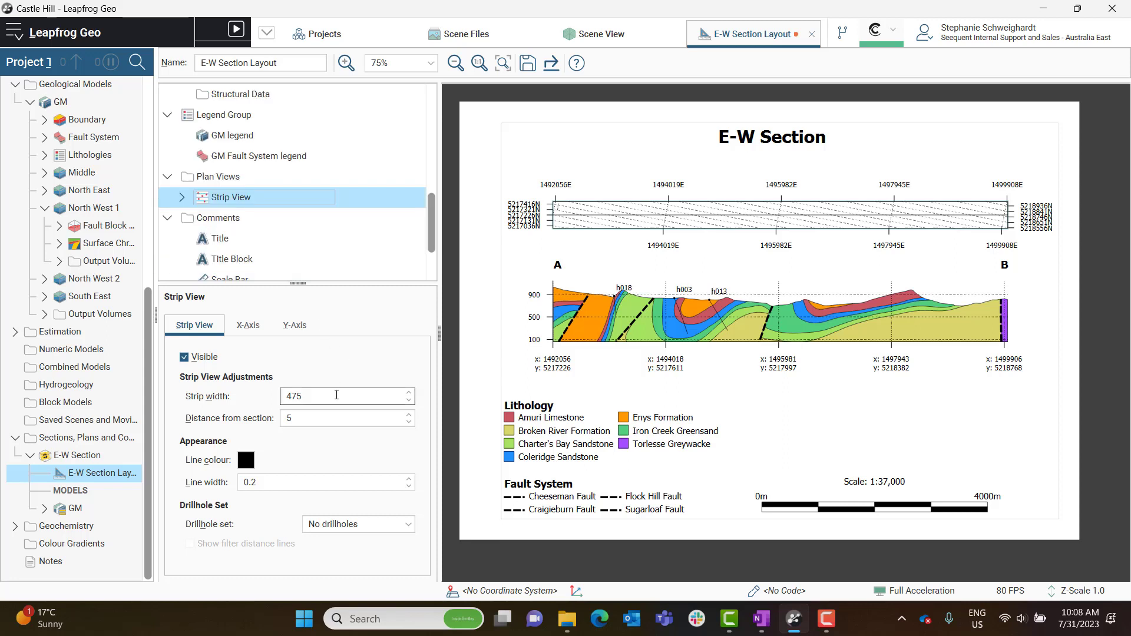
{"action": "double_click", "coordinate": [296, 397]}
{"action": "type", "text": "500"}
{"action": "left_click", "coordinate": [316, 417]}
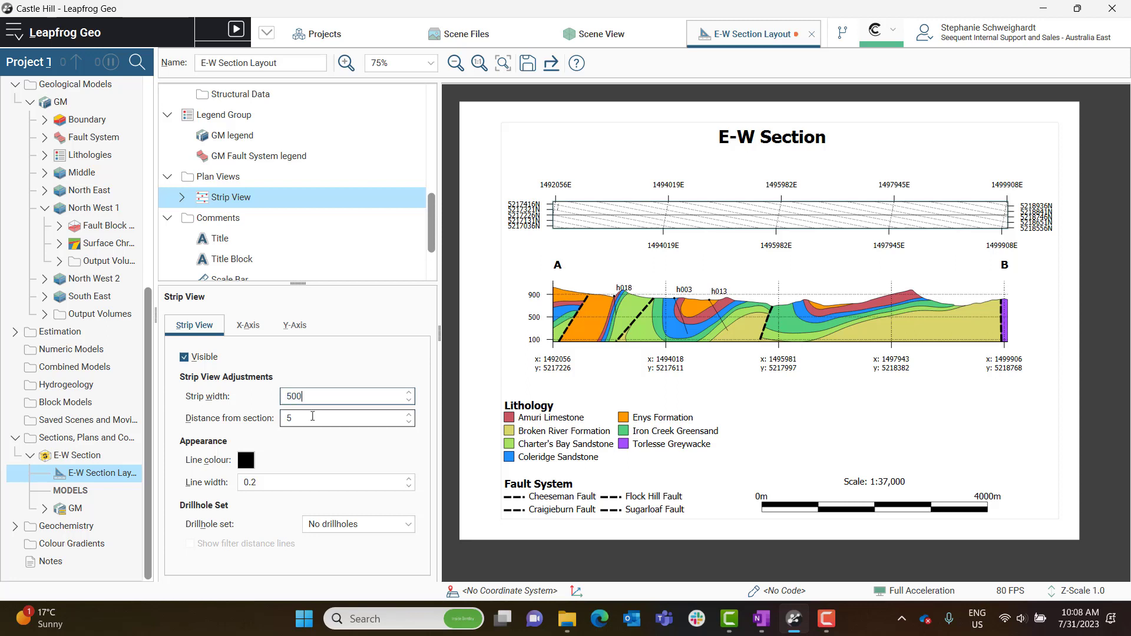
- Set the strip view's distance from section to 5 and its line width to 0.7
{"action": "scroll", "coordinate": [316, 417], "scroll_direction": "up", "scroll_amount": 2}
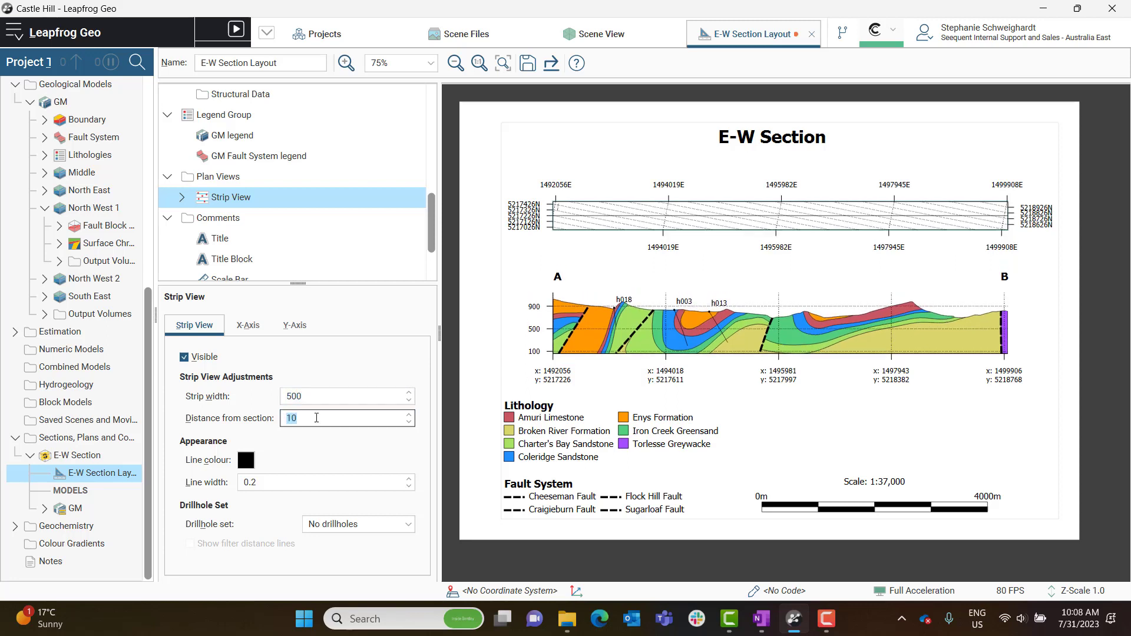
{"action": "scroll", "coordinate": [316, 417], "scroll_direction": "down", "scroll_amount": 1}
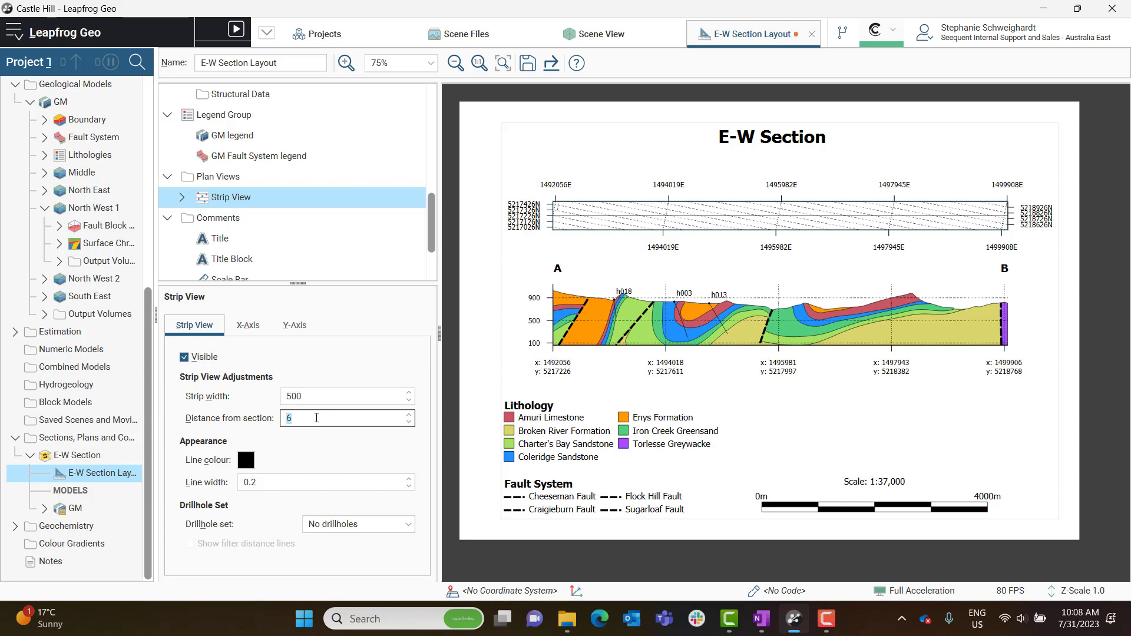
{"action": "scroll", "coordinate": [317, 417], "scroll_direction": "down", "scroll_amount": 1}
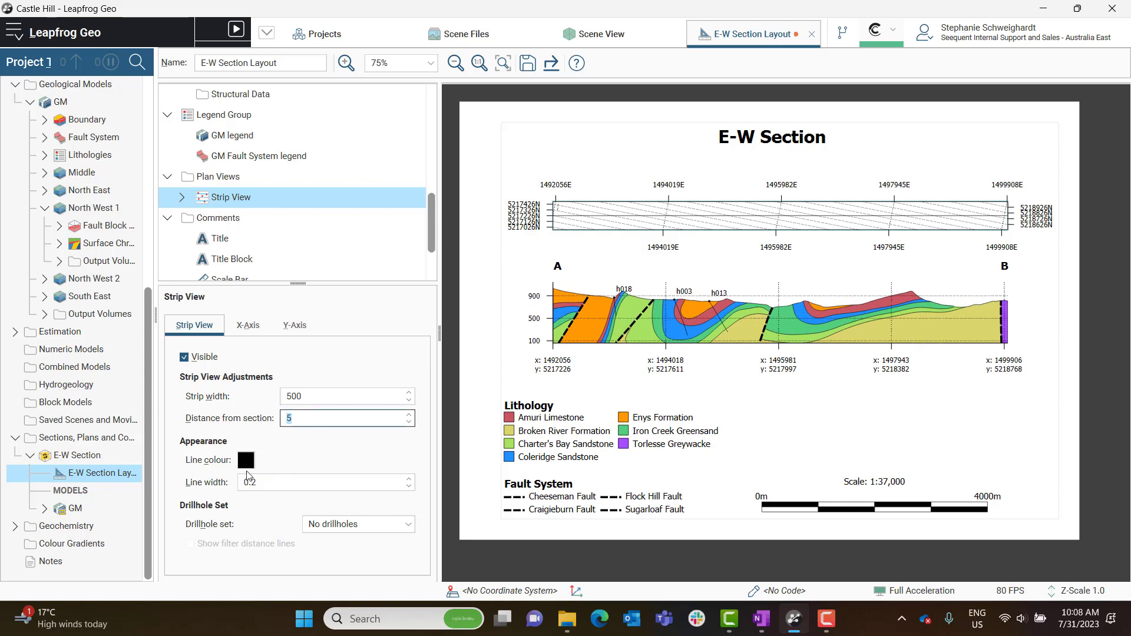
{"action": "left_click", "coordinate": [258, 481]}
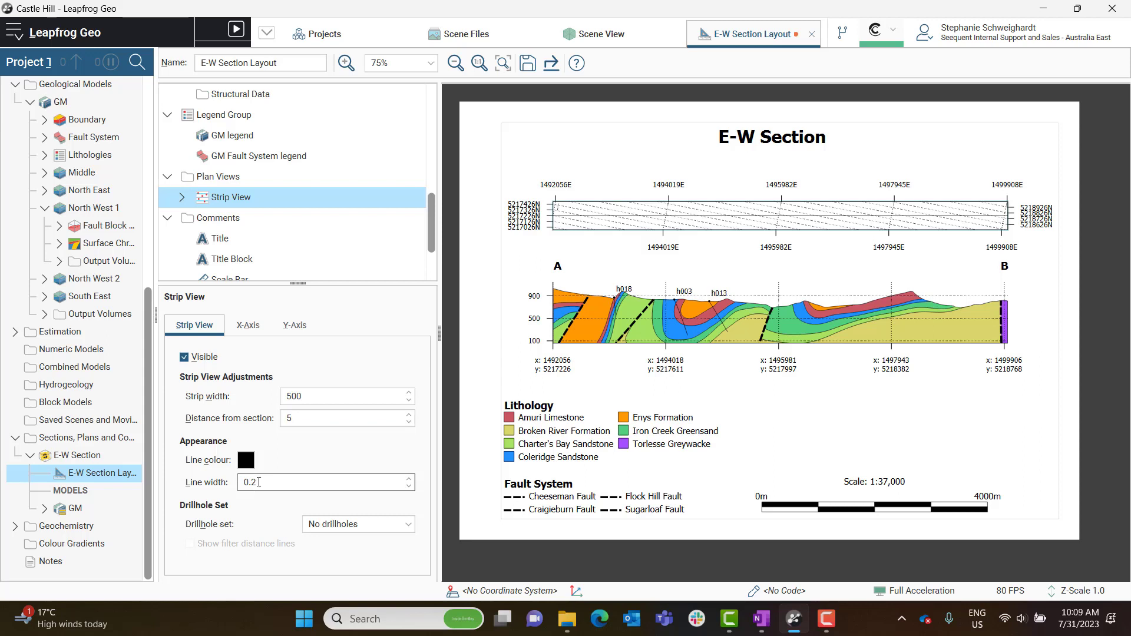
{"action": "scroll", "coordinate": [258, 482], "scroll_direction": "up", "scroll_amount": 7}
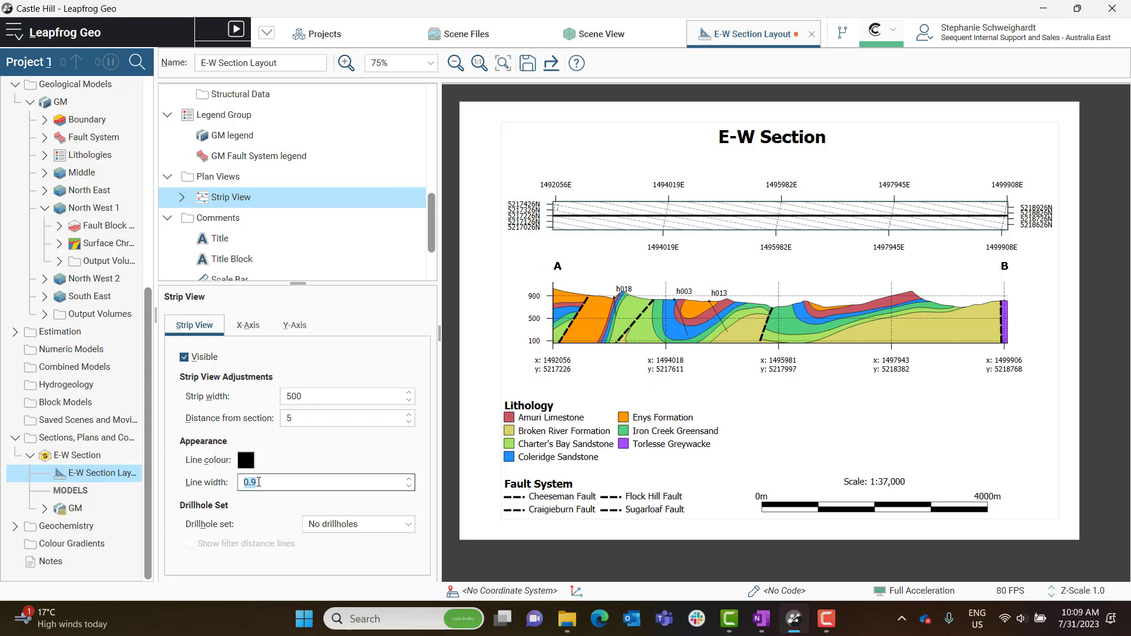
{"action": "scroll", "coordinate": [271, 477], "scroll_direction": "down", "scroll_amount": 1}
{"action": "scroll", "coordinate": [271, 477], "scroll_direction": "down", "scroll_amount": 1}
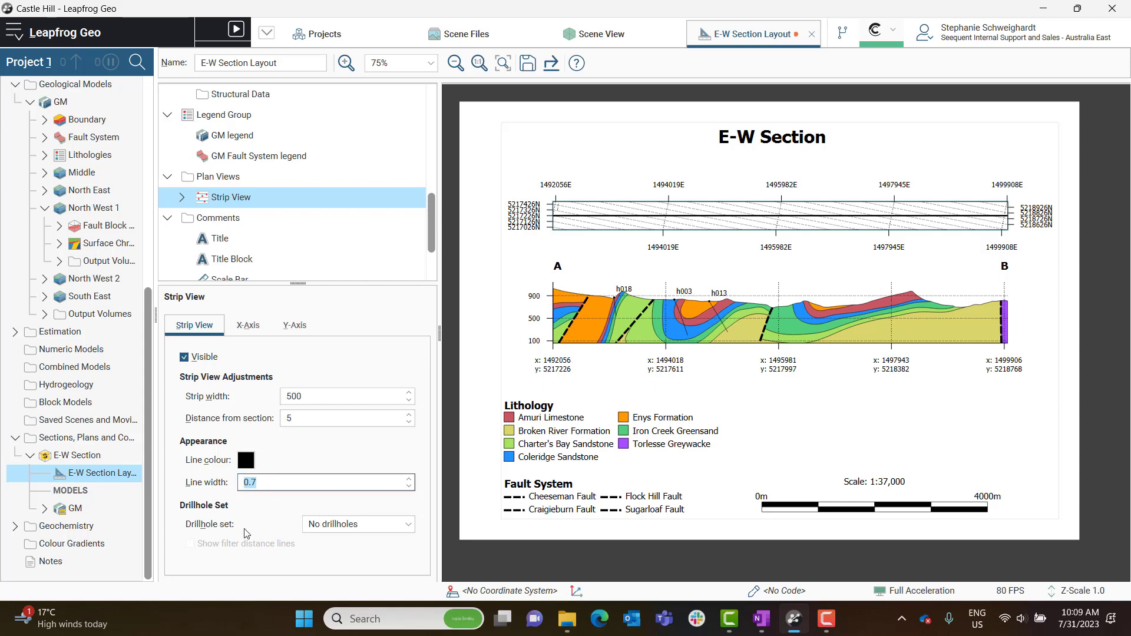
{"action": "left_click", "coordinate": [368, 526]}
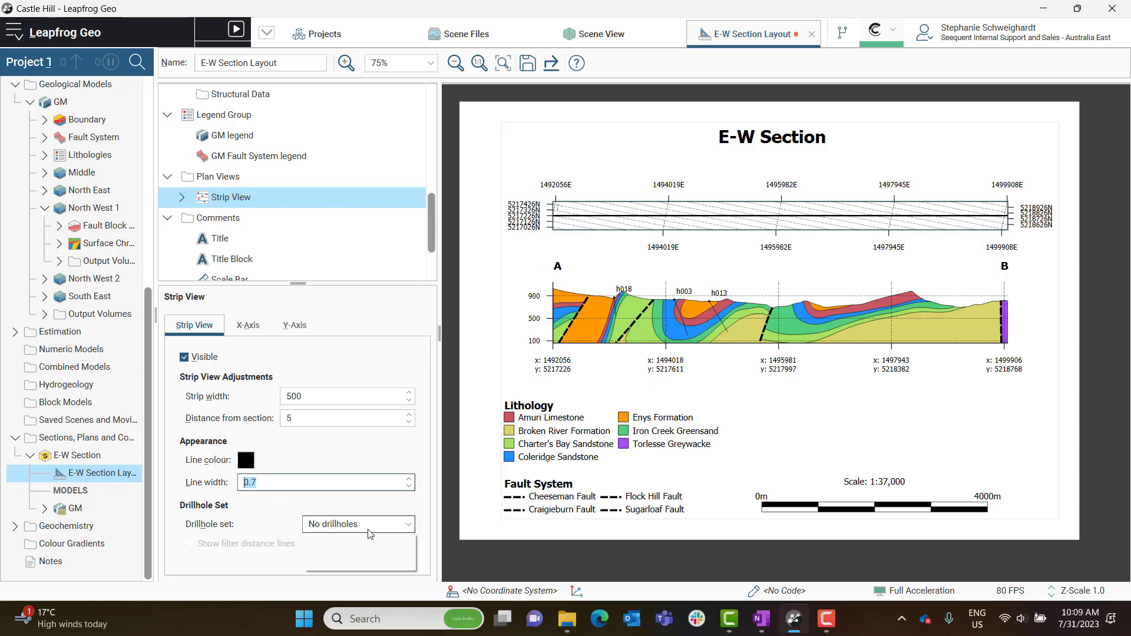
{"action": "left_click", "coordinate": [365, 559]}
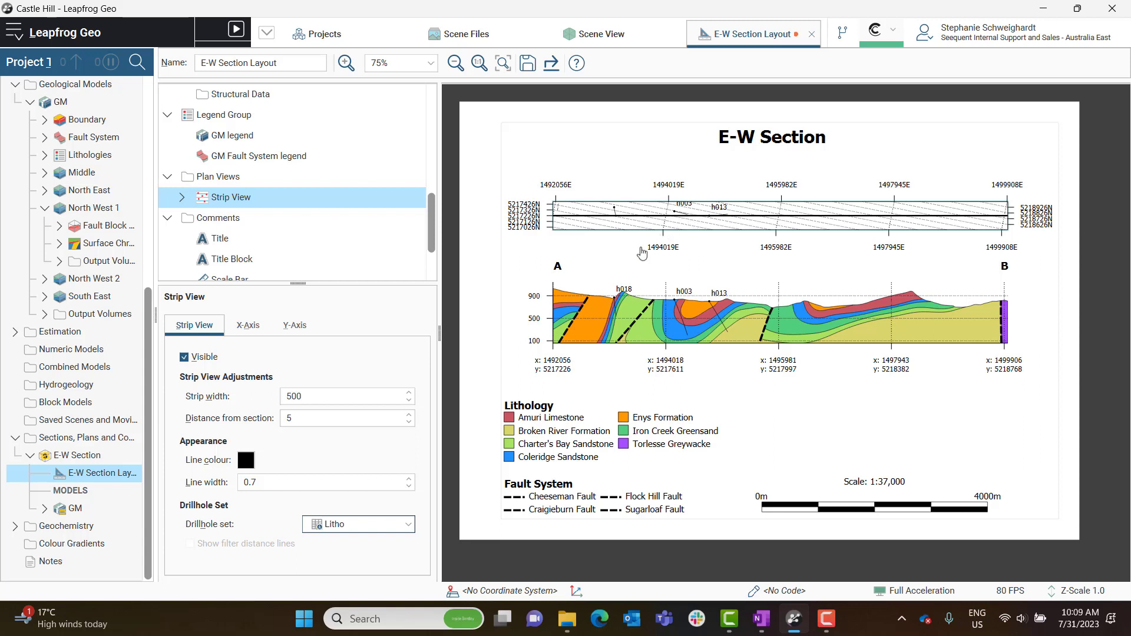
{"action": "left_click", "coordinate": [383, 524]}
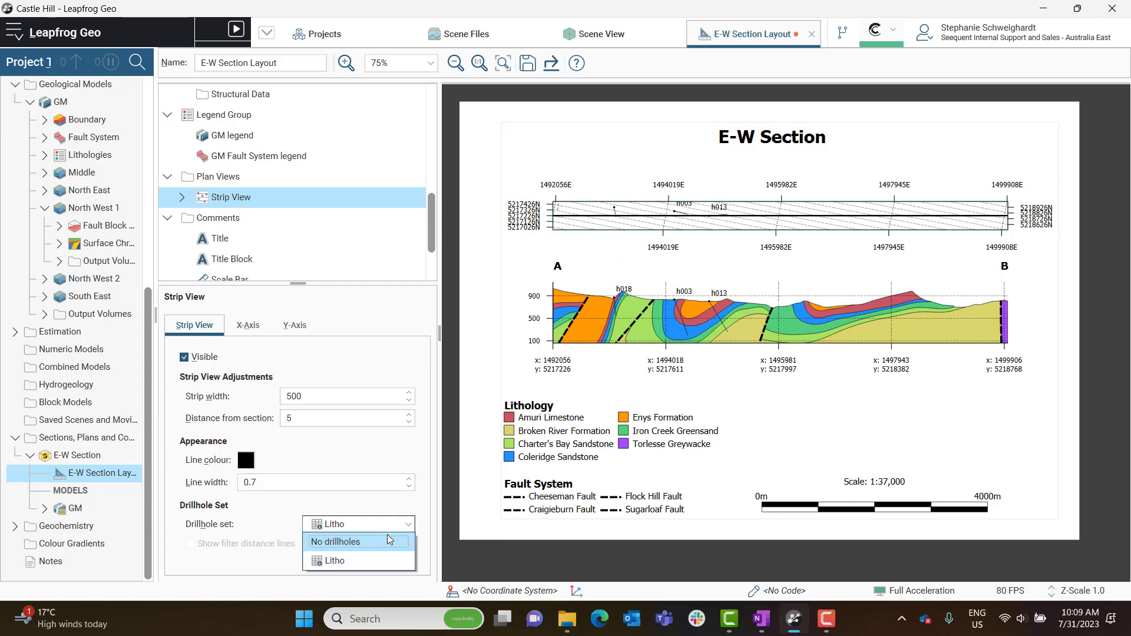
{"action": "left_click", "coordinate": [386, 545]}
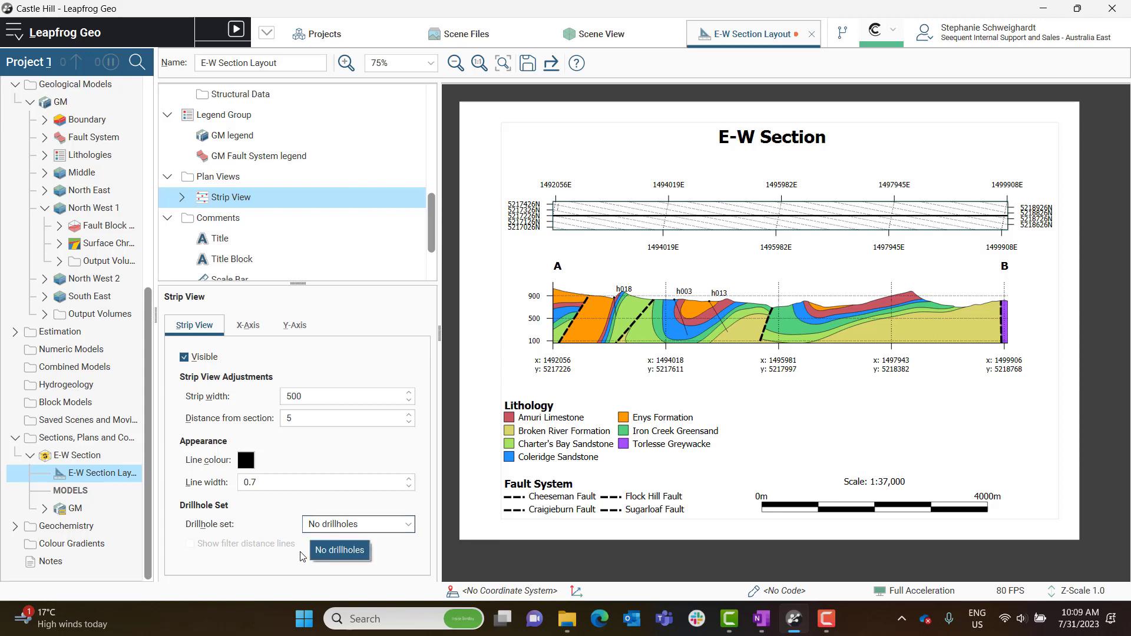
- Turn off the strip view's primary X-axis easting labels
{"action": "left_click", "coordinate": [265, 336]}
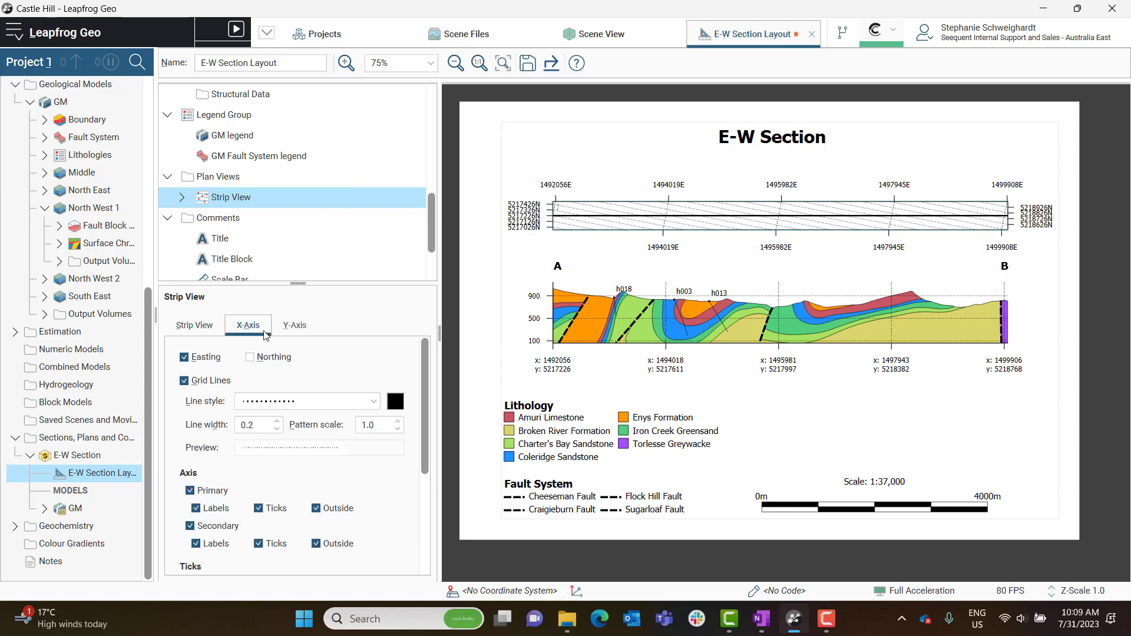
{"action": "left_click", "coordinate": [295, 333]}
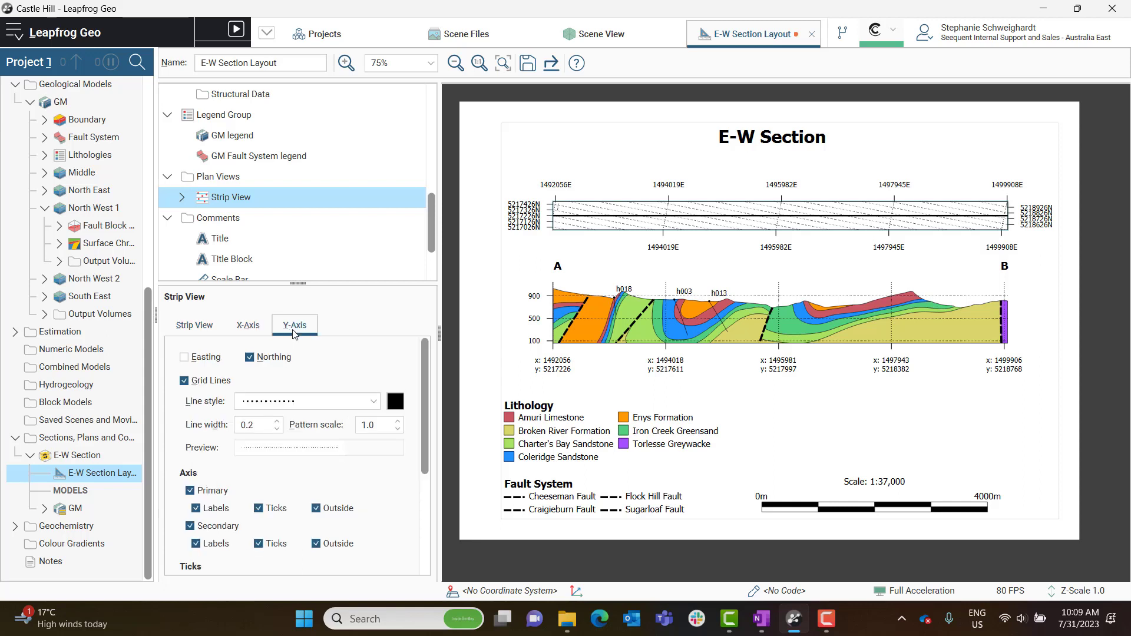
{"action": "left_click", "coordinate": [240, 333]}
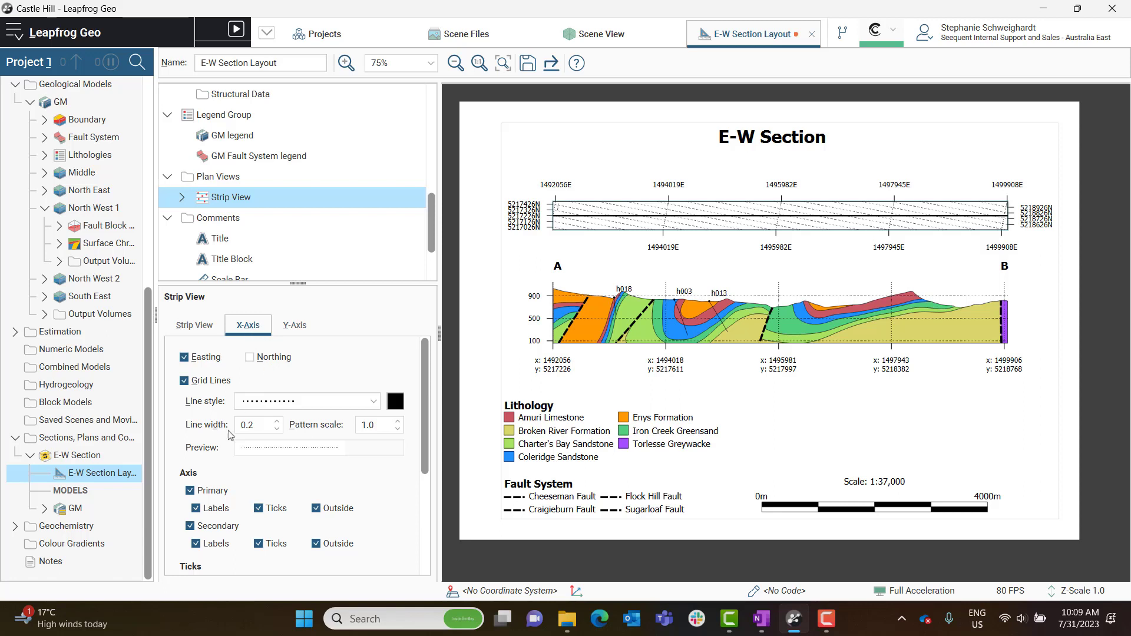
{"action": "left_click", "coordinate": [190, 491]}
- Hide the secondary Y-axis northing labels and set manual tick spacing to 150
{"action": "left_click", "coordinate": [295, 325]}
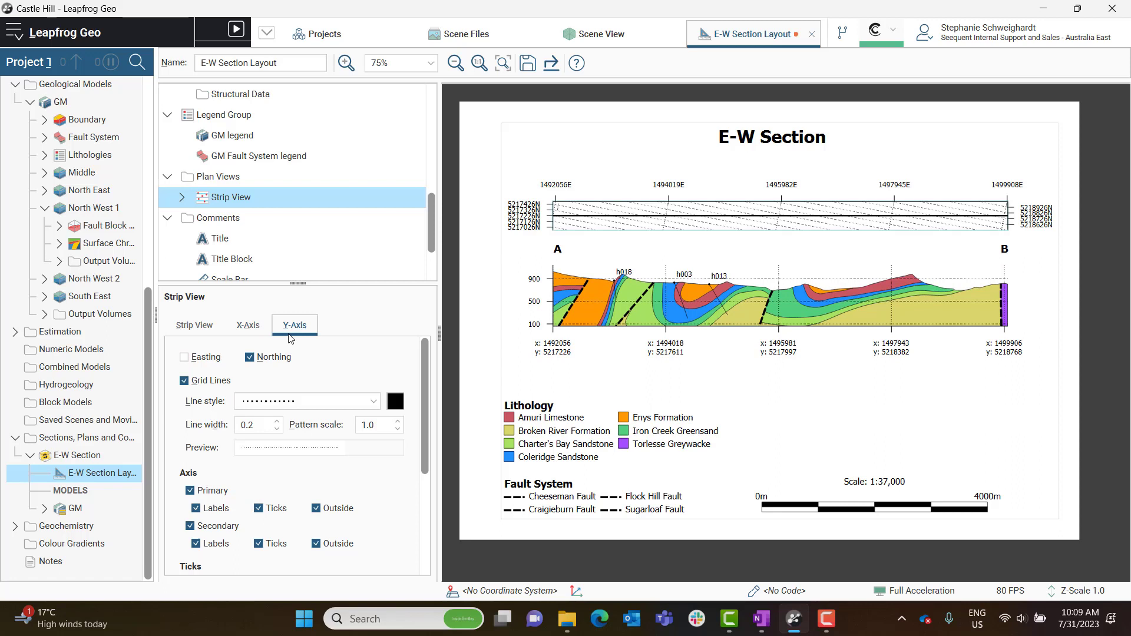
{"action": "left_click", "coordinate": [189, 526]}
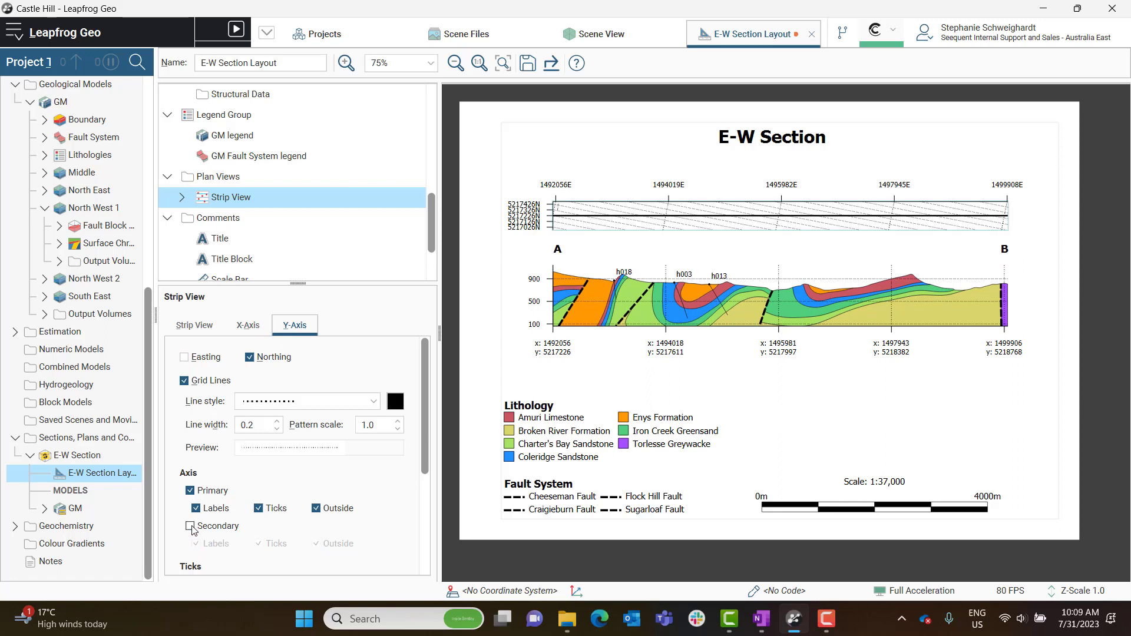
{"action": "scroll", "coordinate": [232, 462], "scroll_direction": "down", "scroll_amount": 2}
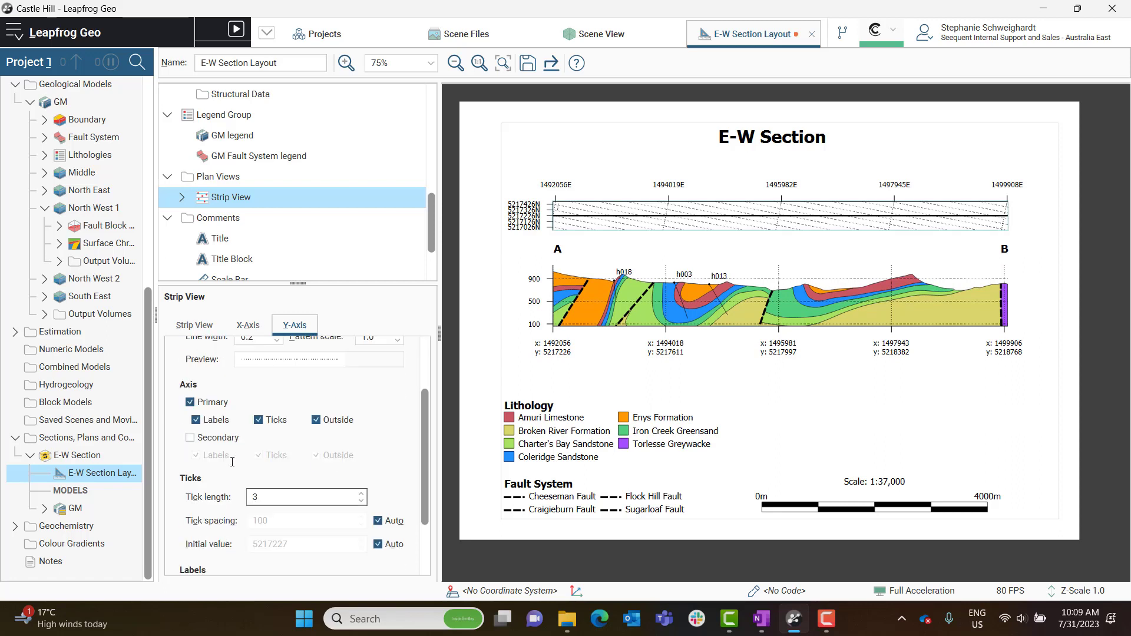
{"action": "left_click", "coordinate": [377, 520]}
{"action": "left_click", "coordinate": [284, 522]}
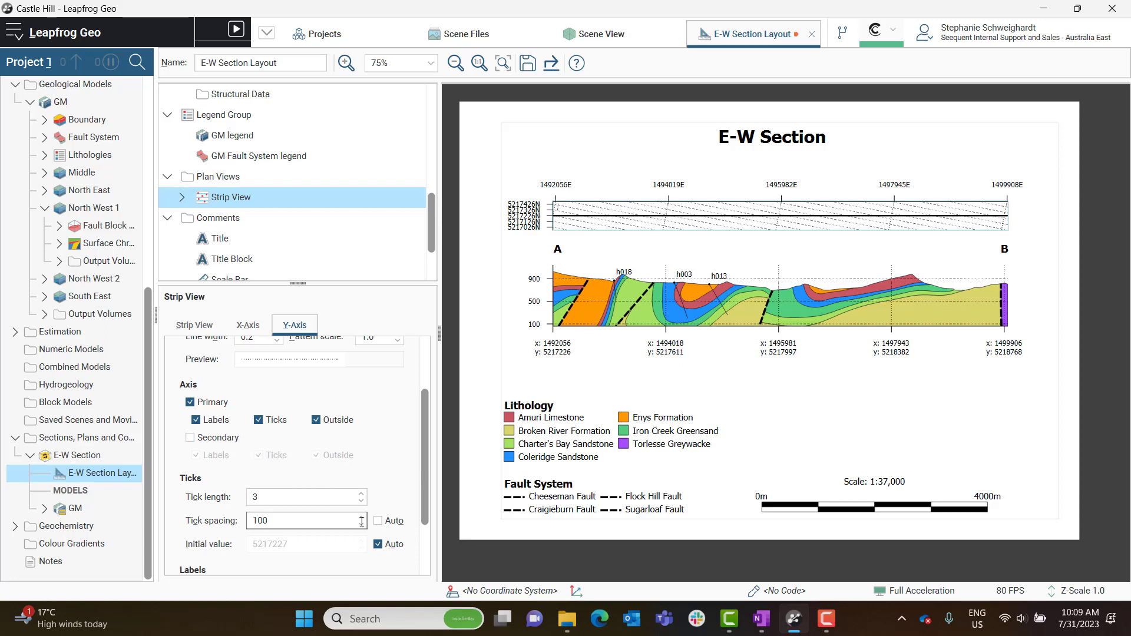
{"action": "double_click", "coordinate": [284, 522]}
{"action": "type", "text": "150"}
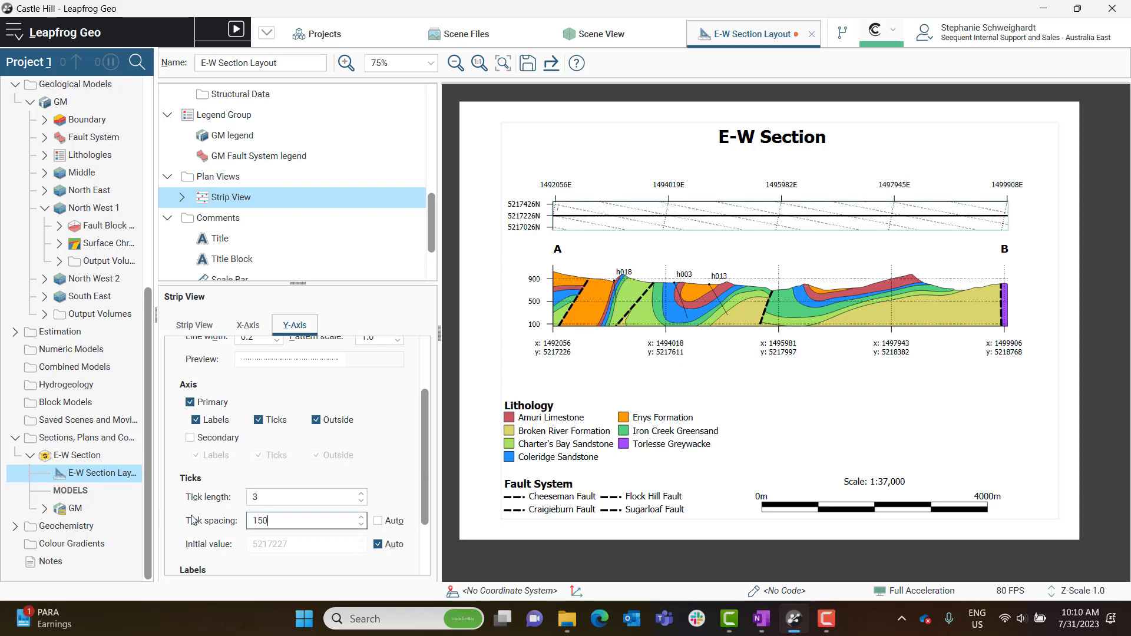
{"action": "left_click", "coordinate": [303, 498]}
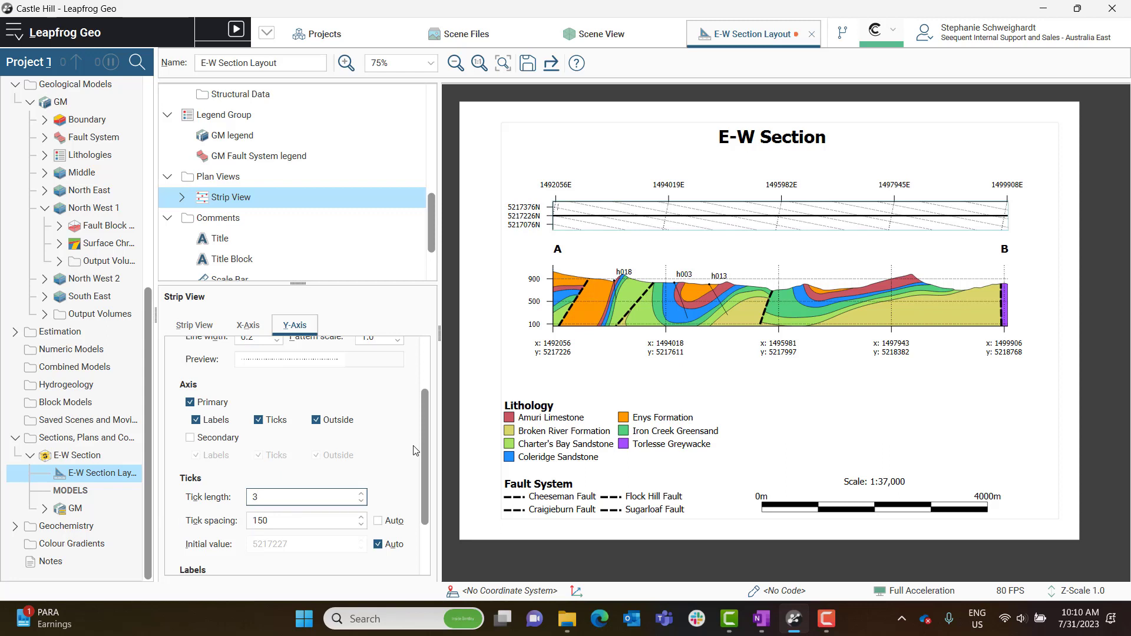
- Add the Geological Map to the strip view's Maps folder
{"action": "left_click", "coordinate": [182, 200]}
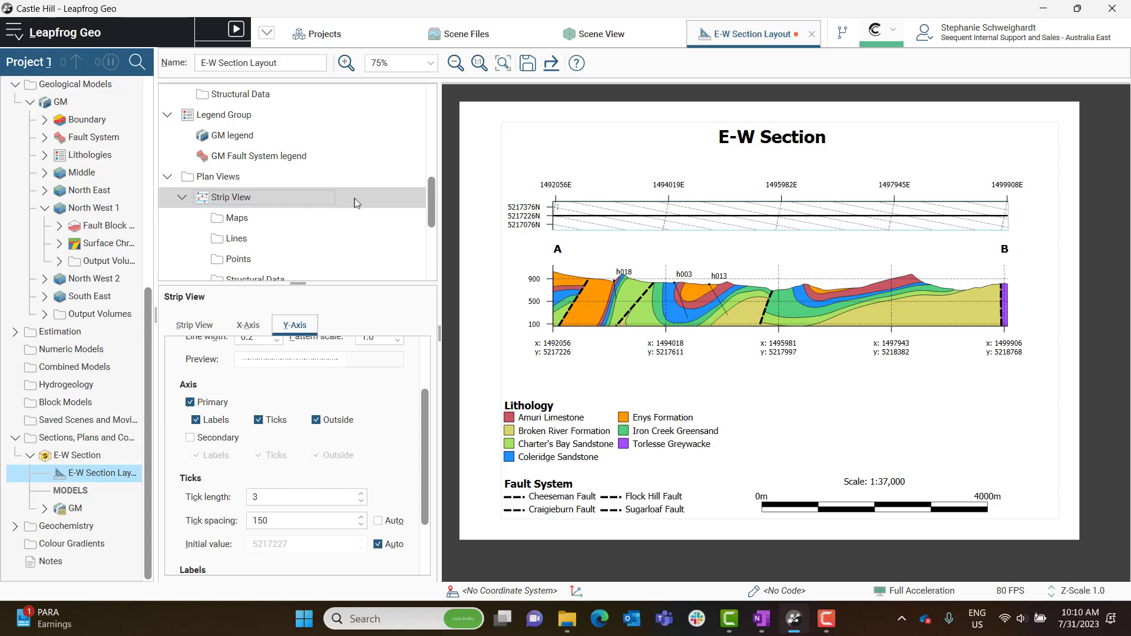
{"action": "scroll", "coordinate": [358, 197], "scroll_direction": "down", "scroll_amount": 1}
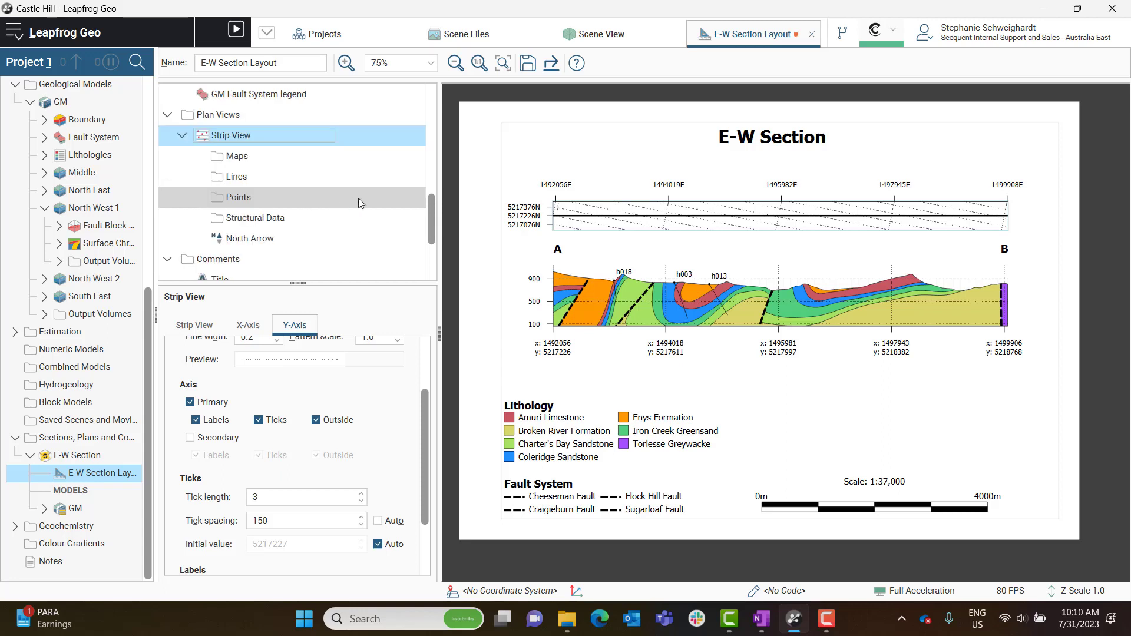
{"action": "right_click", "coordinate": [341, 160]}
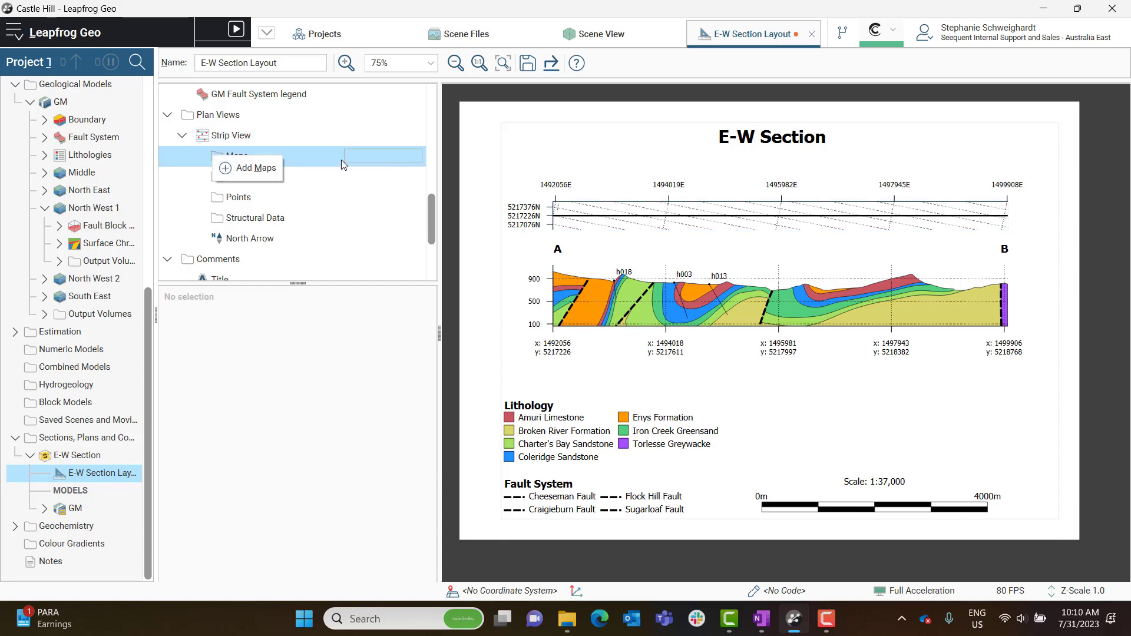
{"action": "left_click", "coordinate": [274, 167]}
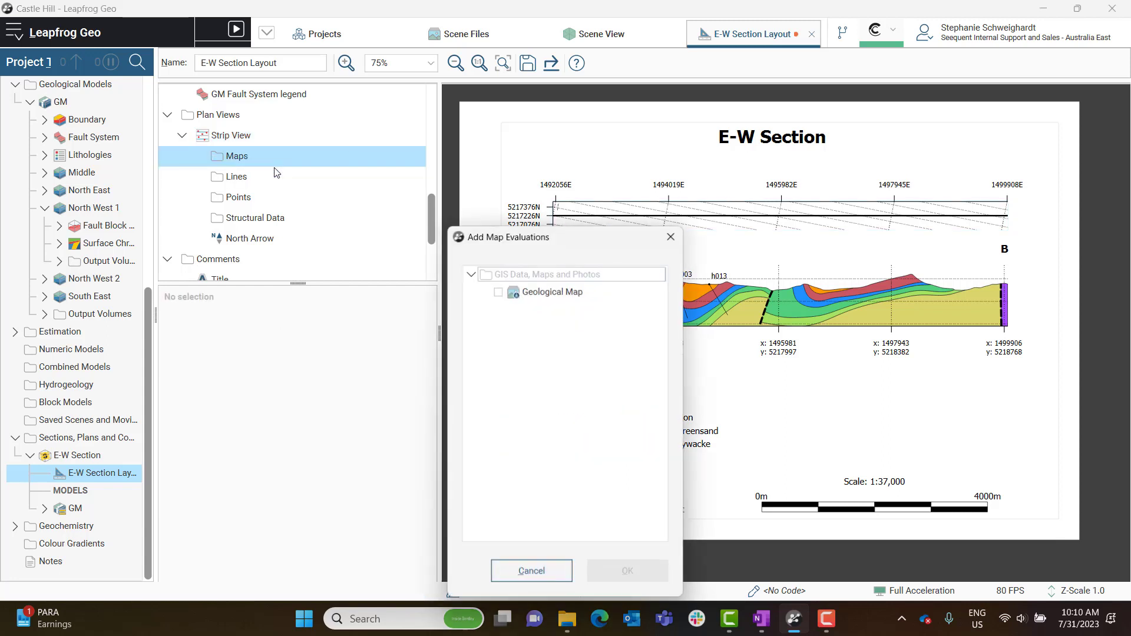
{"action": "left_click", "coordinate": [497, 292]}
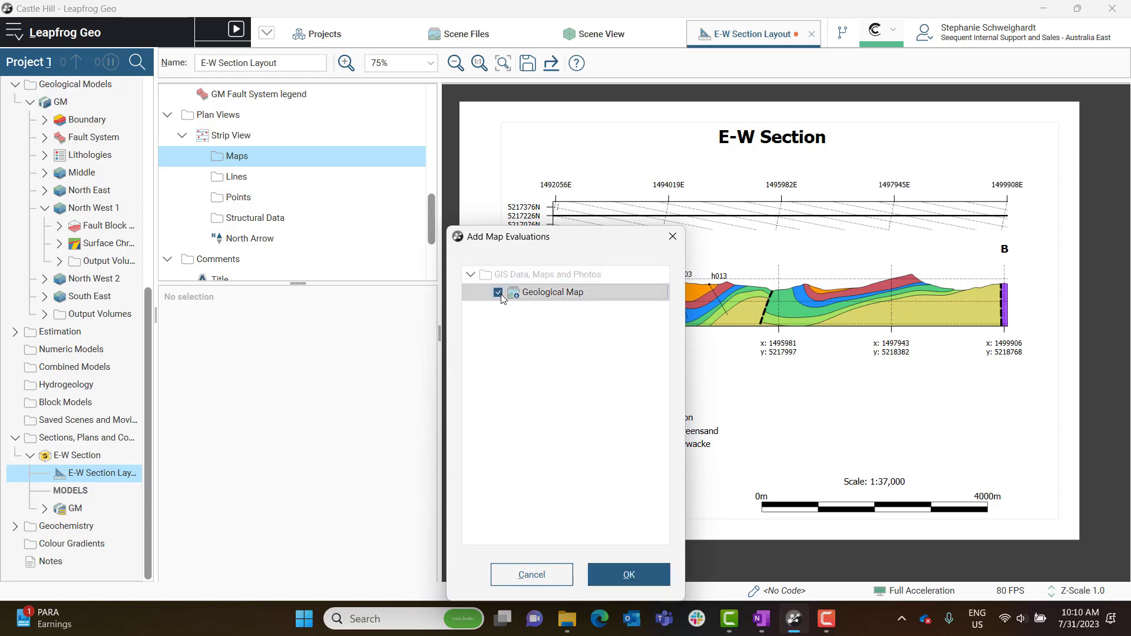
{"action": "left_click", "coordinate": [628, 575]}
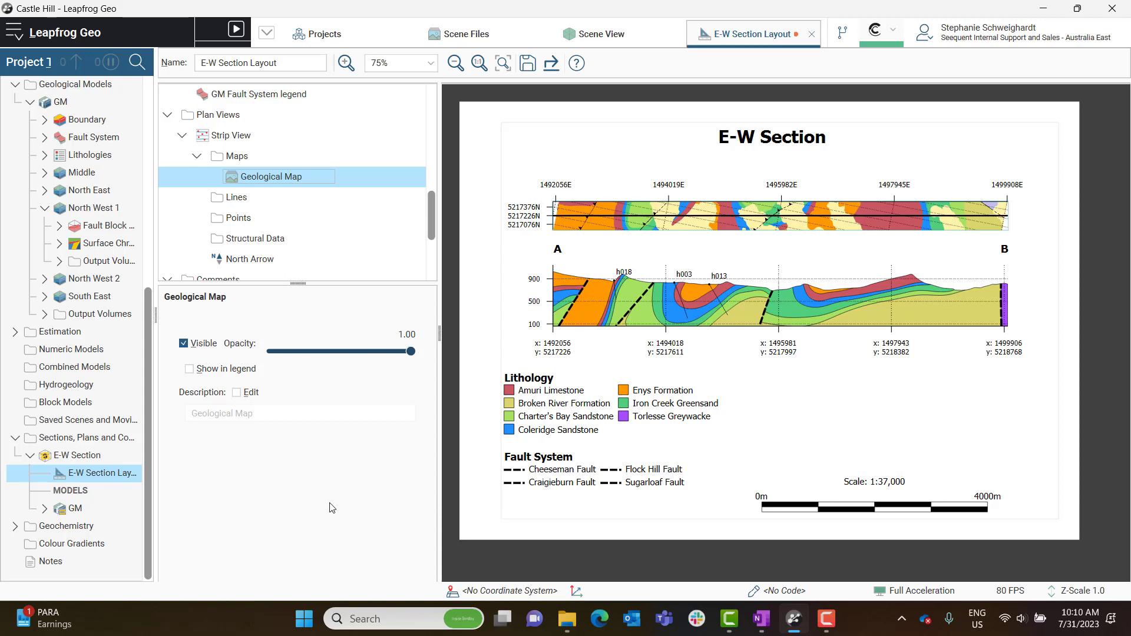
- Add the Drillholes collar points to the strip view
{"action": "right_click", "coordinate": [263, 226]}
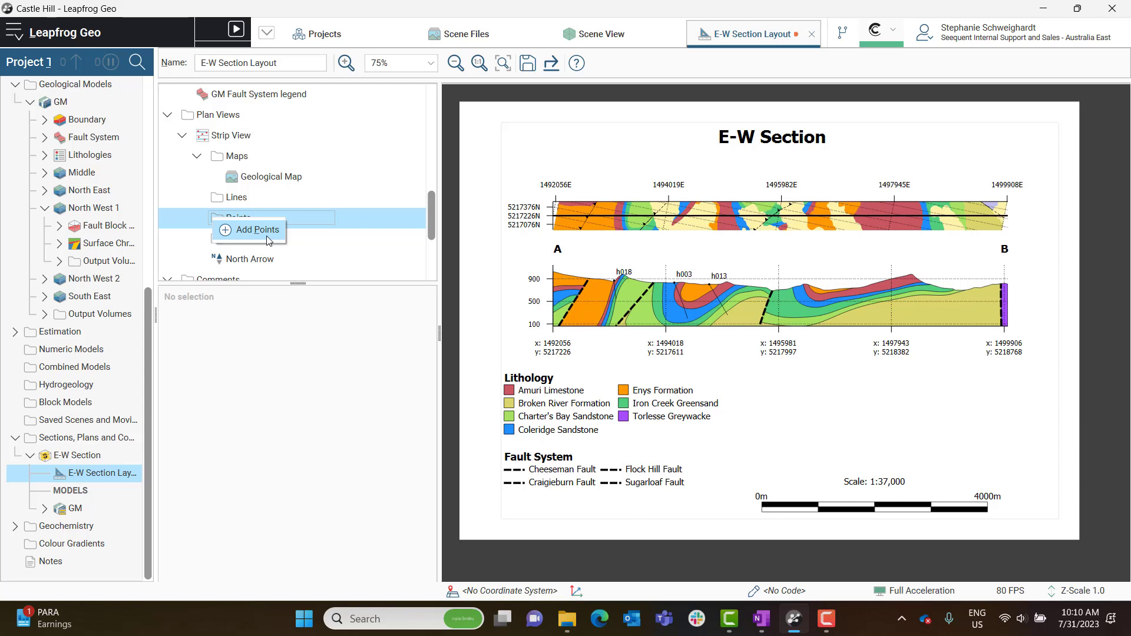
{"action": "left_click", "coordinate": [268, 231]}
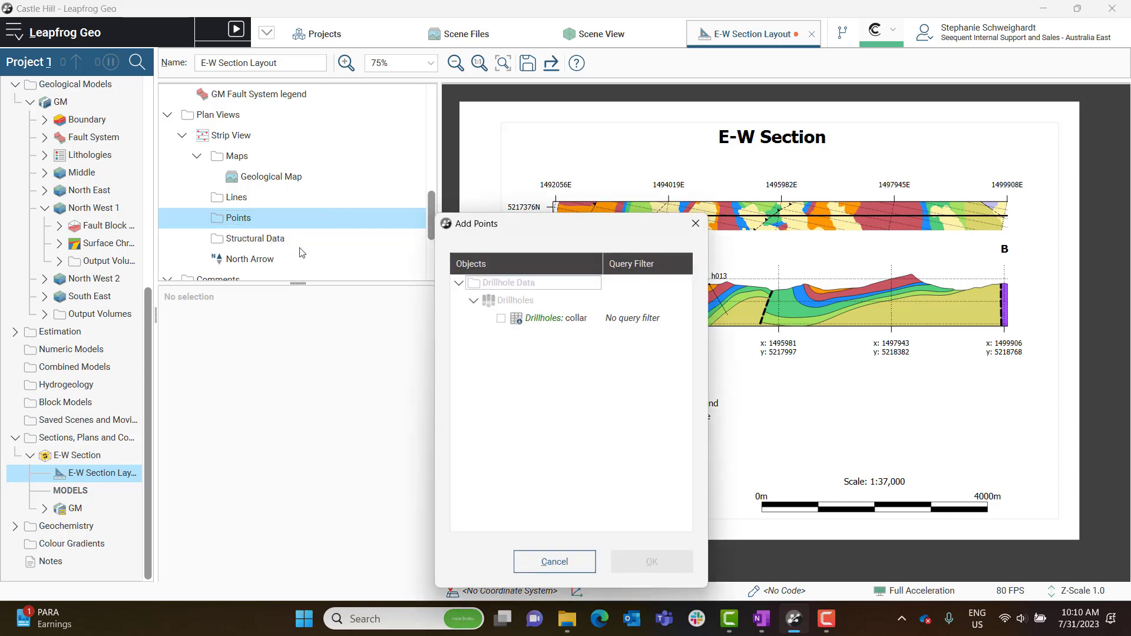
{"action": "left_click", "coordinate": [501, 319]}
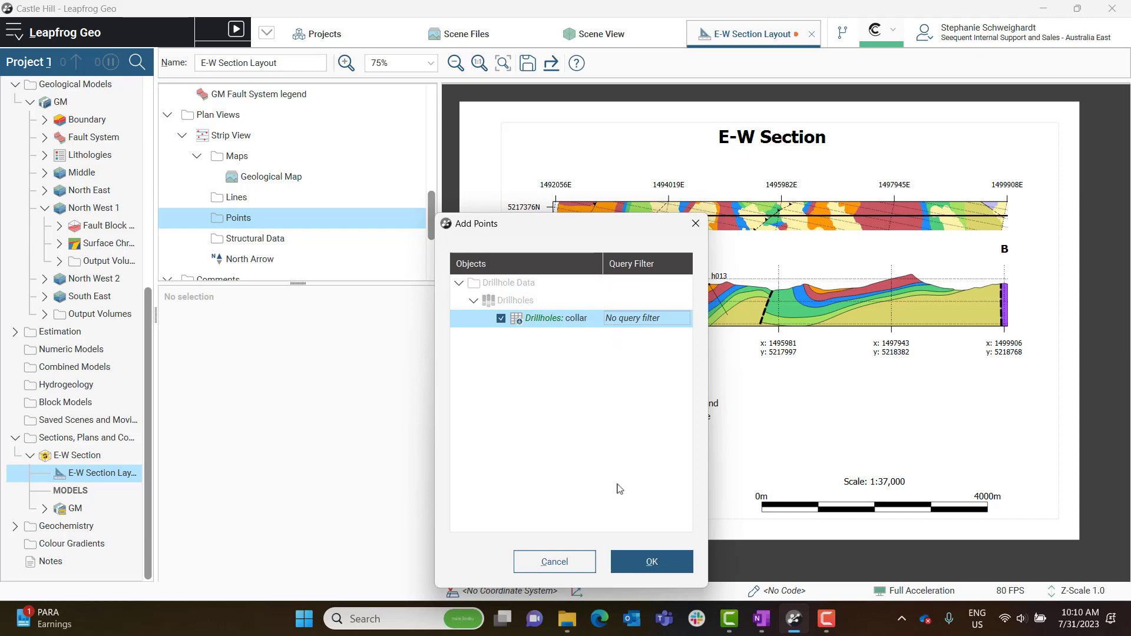
{"action": "left_click", "coordinate": [620, 561]}
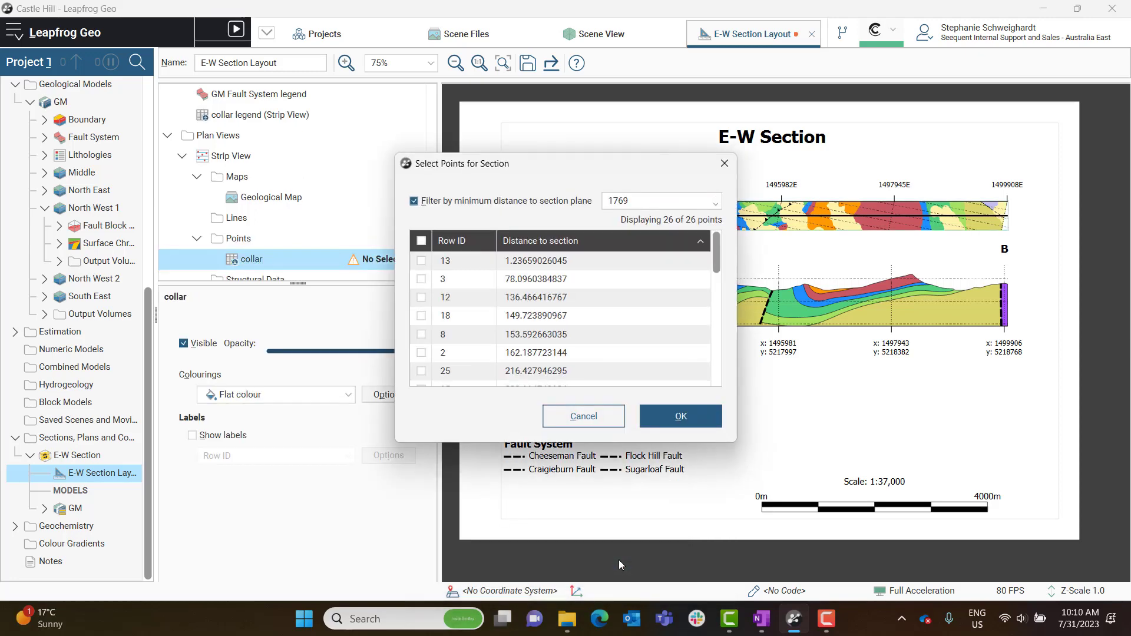
- Keep only the 12 collar points within 500 of the section plane
{"action": "double_click", "coordinate": [618, 201]}
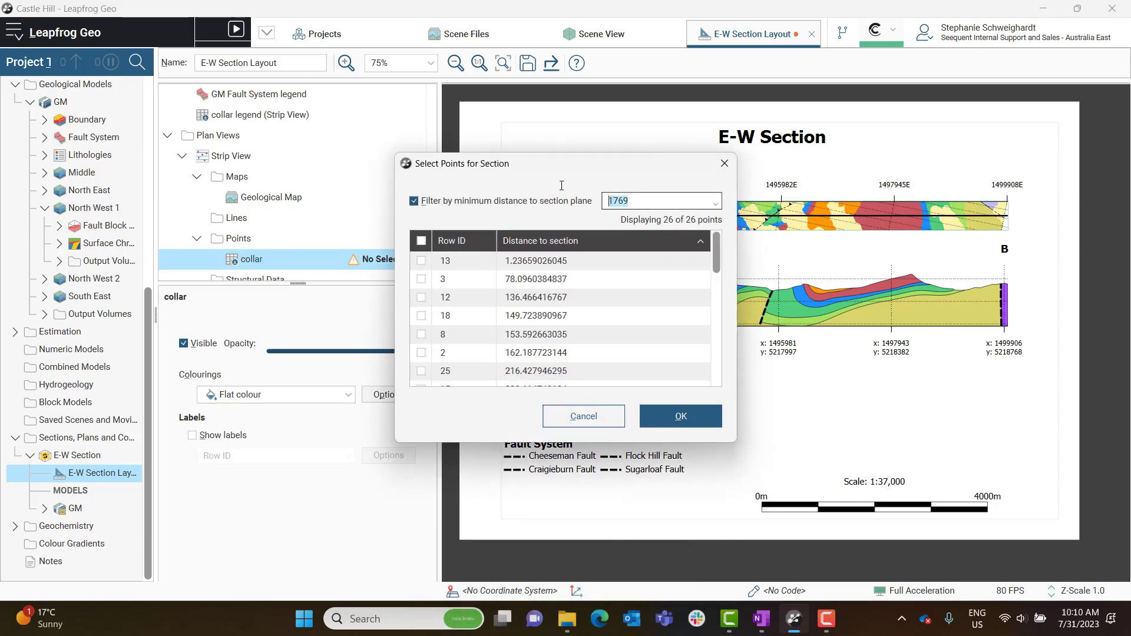
{"action": "type", "text": "500"}
{"action": "left_click", "coordinate": [624, 239]}
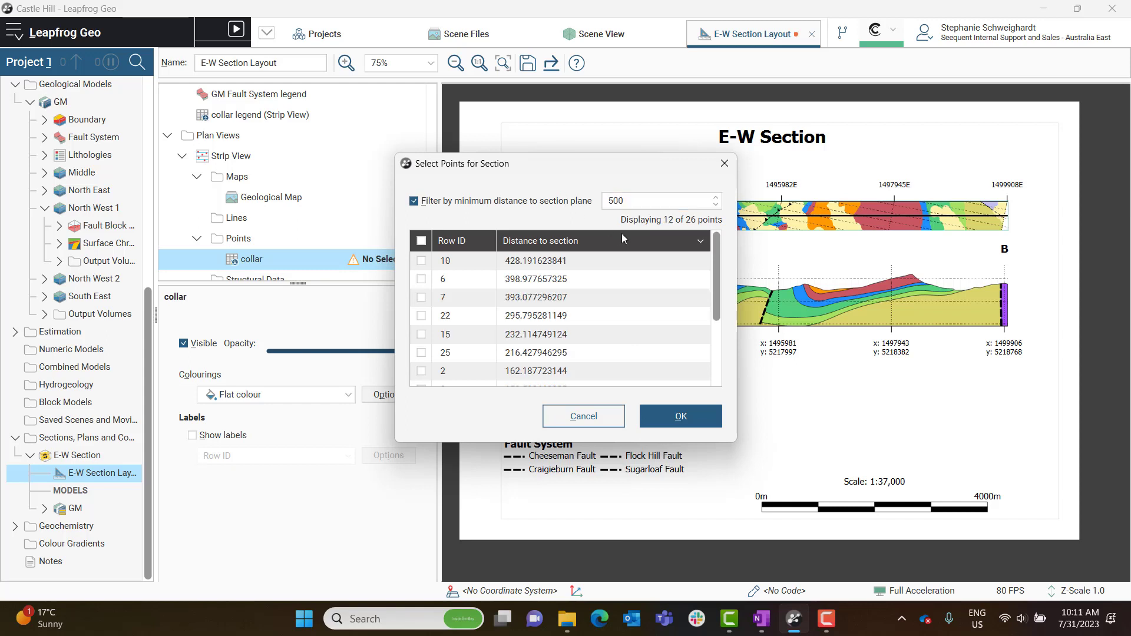
{"action": "left_click", "coordinate": [421, 241]}
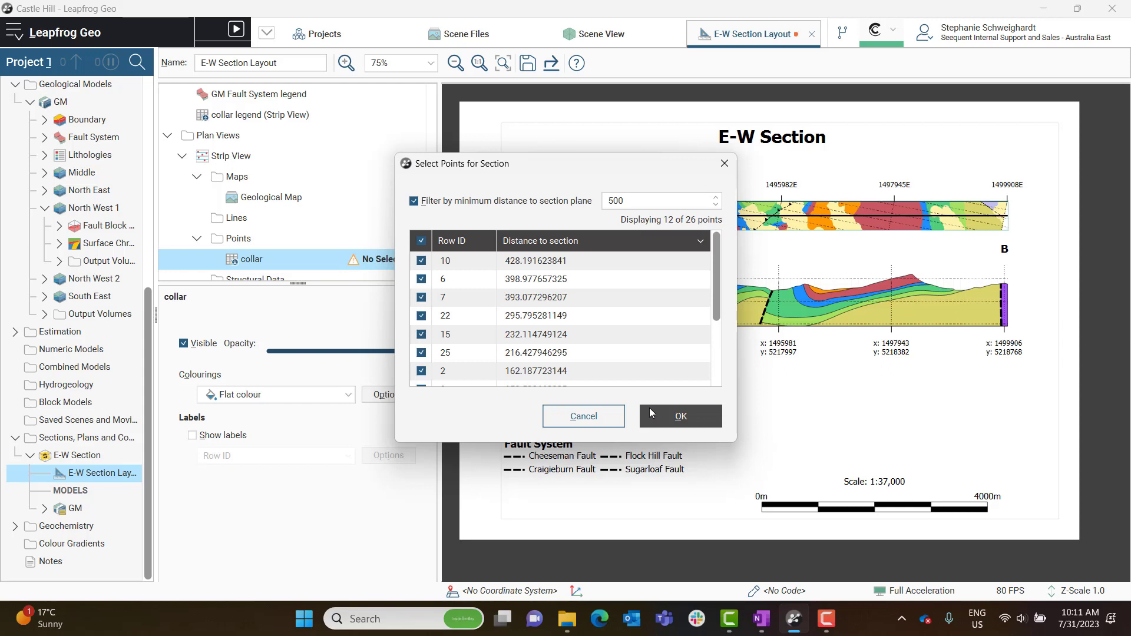
{"action": "left_click", "coordinate": [698, 415]}
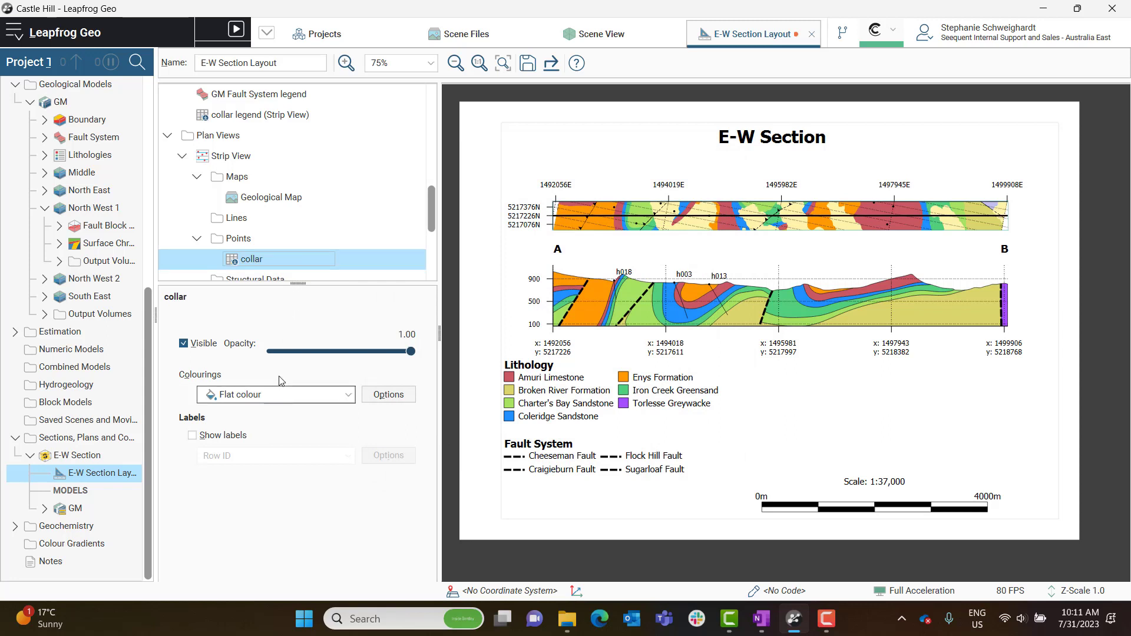
- Style the strip-view collar points as larger black diamonds
{"action": "left_click", "coordinate": [403, 398]}
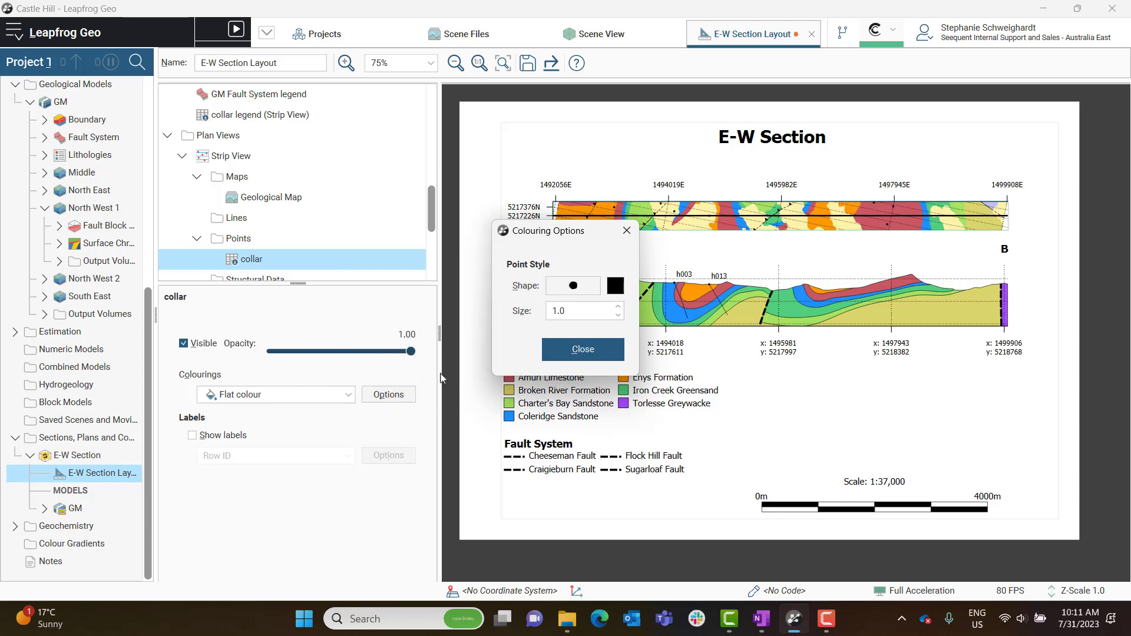
{"action": "left_click", "coordinate": [575, 296]}
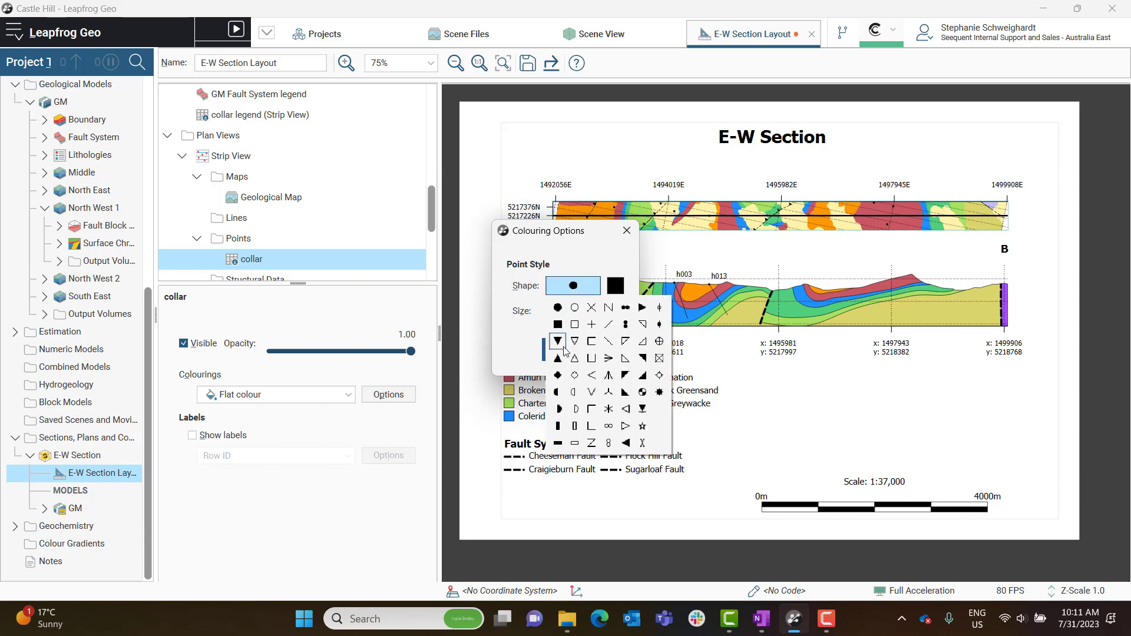
{"action": "left_click", "coordinate": [557, 375]}
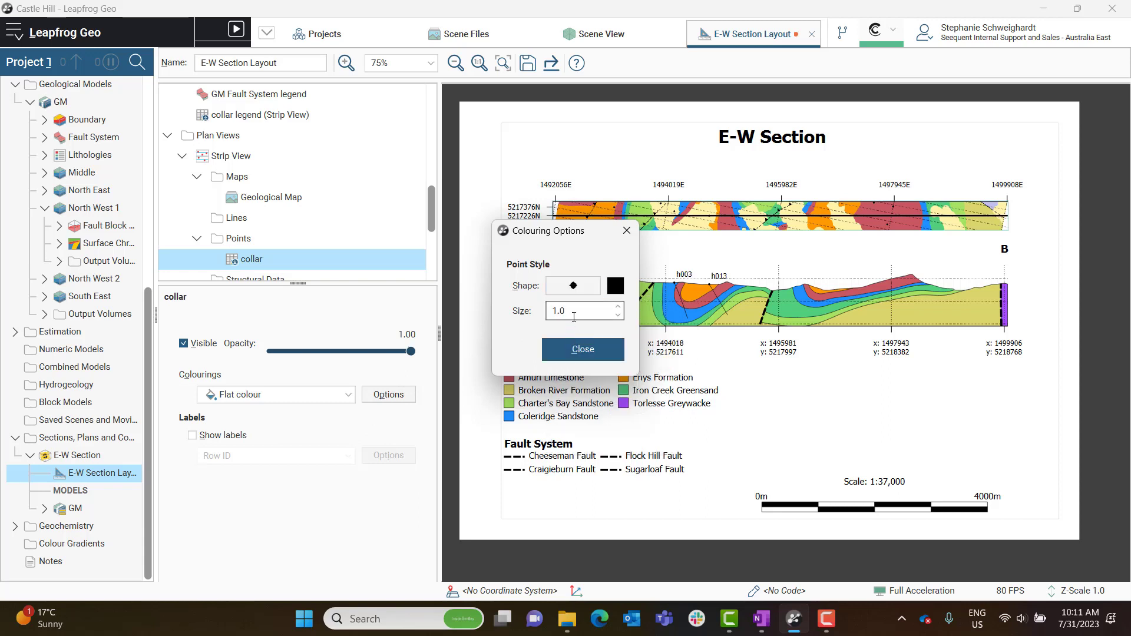
{"action": "scroll", "coordinate": [574, 313], "scroll_direction": "up", "scroll_amount": 4}
{"action": "scroll", "coordinate": [574, 313], "scroll_direction": "up", "scroll_amount": 10}
{"action": "left_click", "coordinate": [585, 352]}
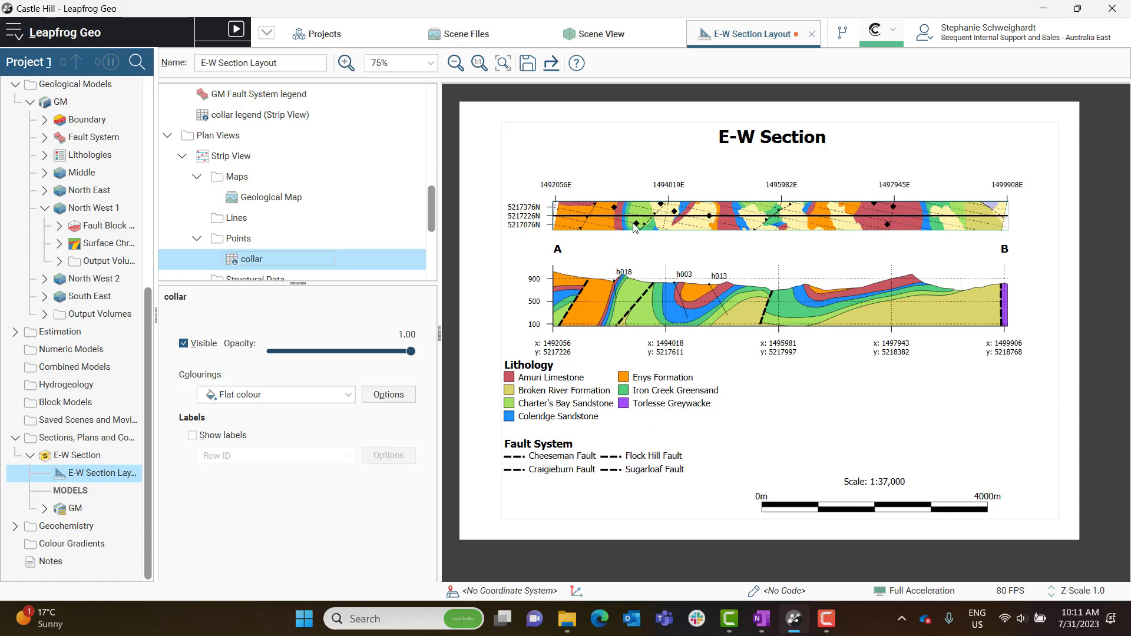
{"action": "scroll", "coordinate": [634, 229], "scroll_direction": "down", "scroll_amount": 1}
- Enlarge the north arrow and give it the four-point star style
{"action": "left_click", "coordinate": [323, 238]}
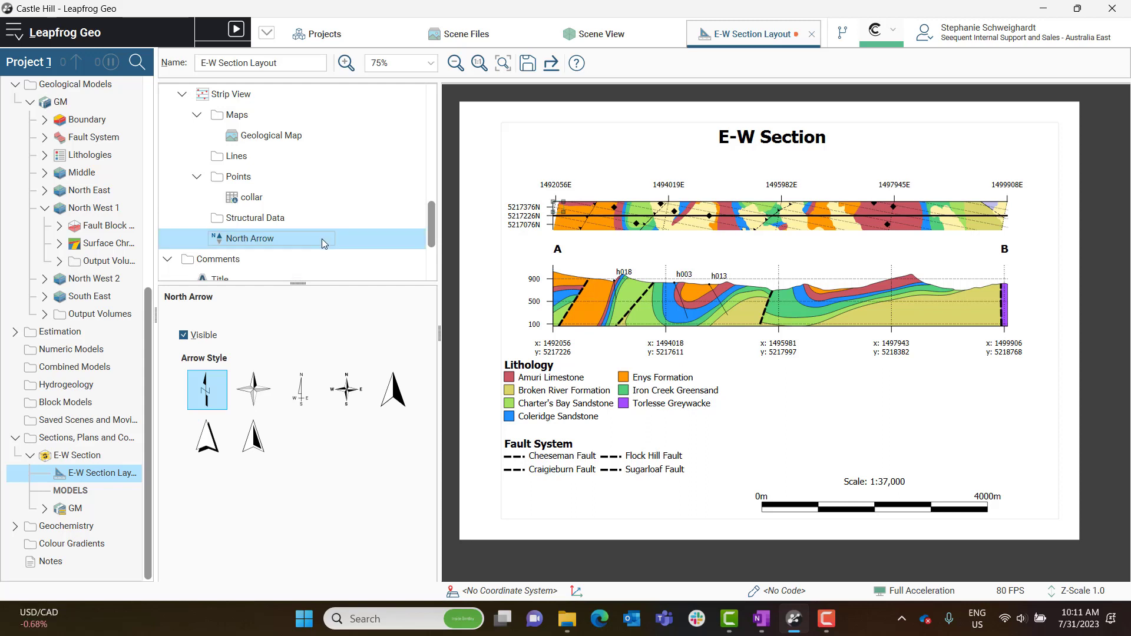
{"action": "left_click", "coordinate": [254, 437]}
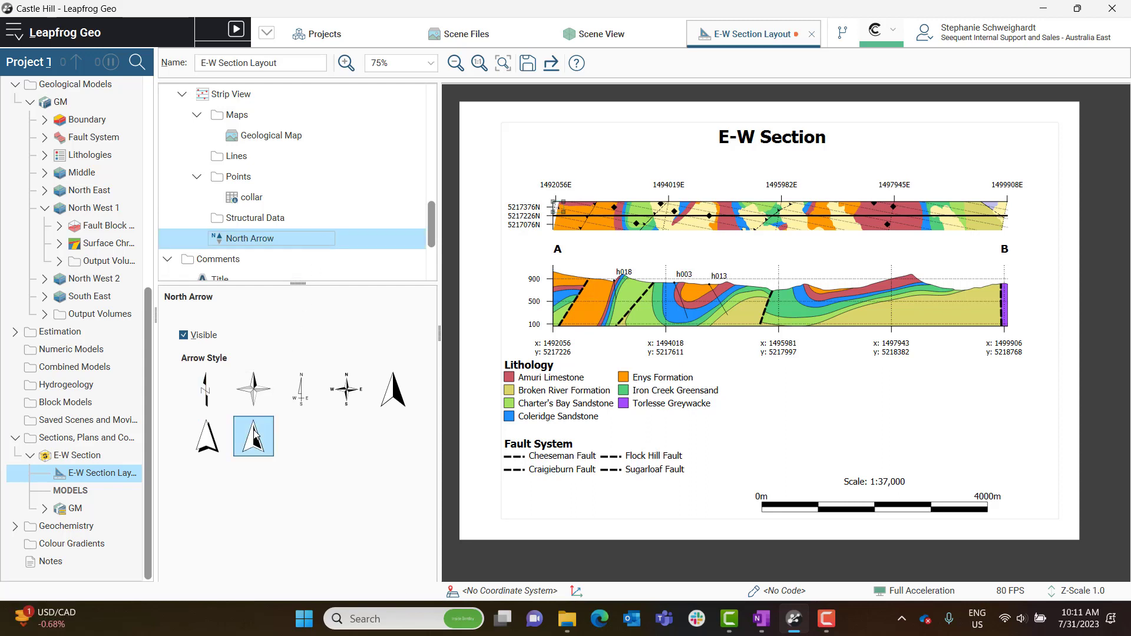
{"action": "left_click", "coordinate": [200, 441]}
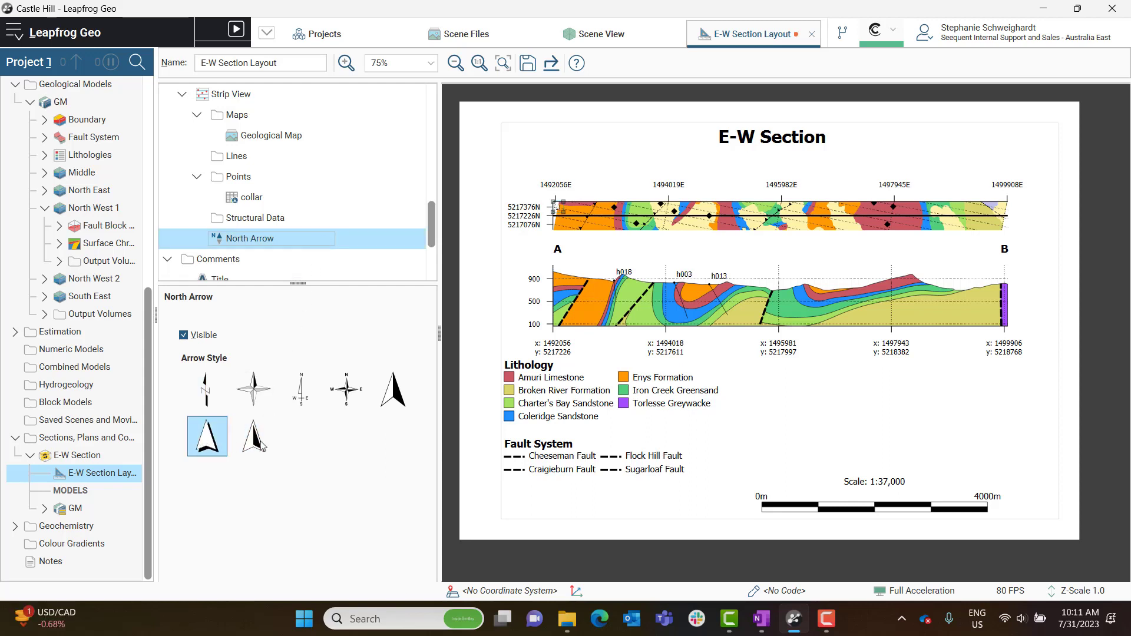
{"action": "left_click", "coordinate": [266, 404]}
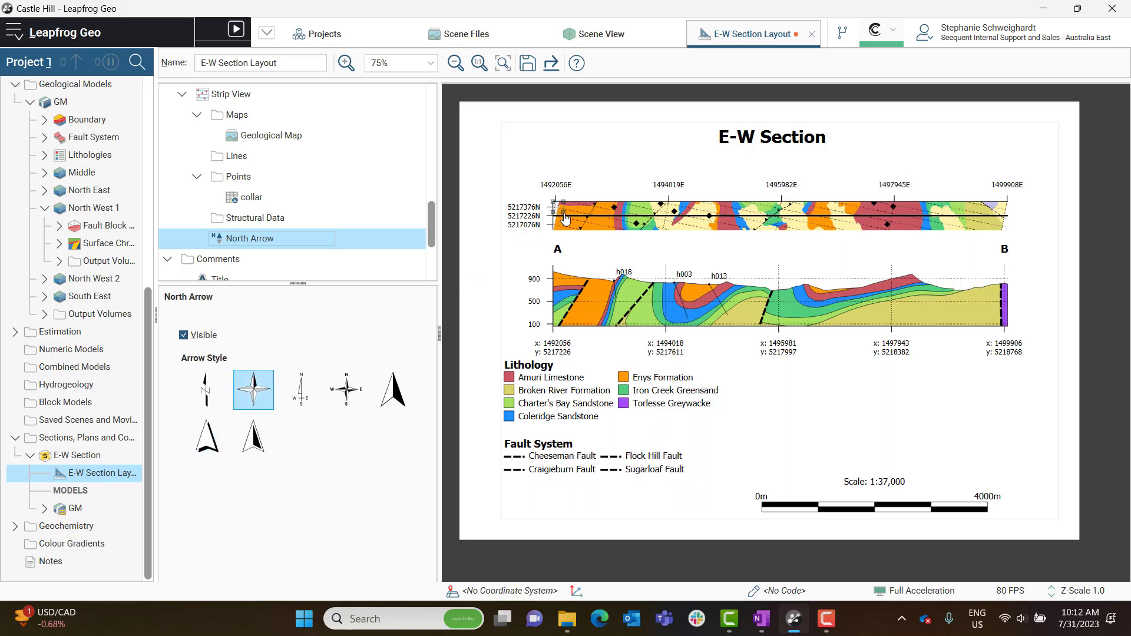
{"action": "left_click_drag", "start_coordinate": [565, 218], "coordinate": [613, 249]}
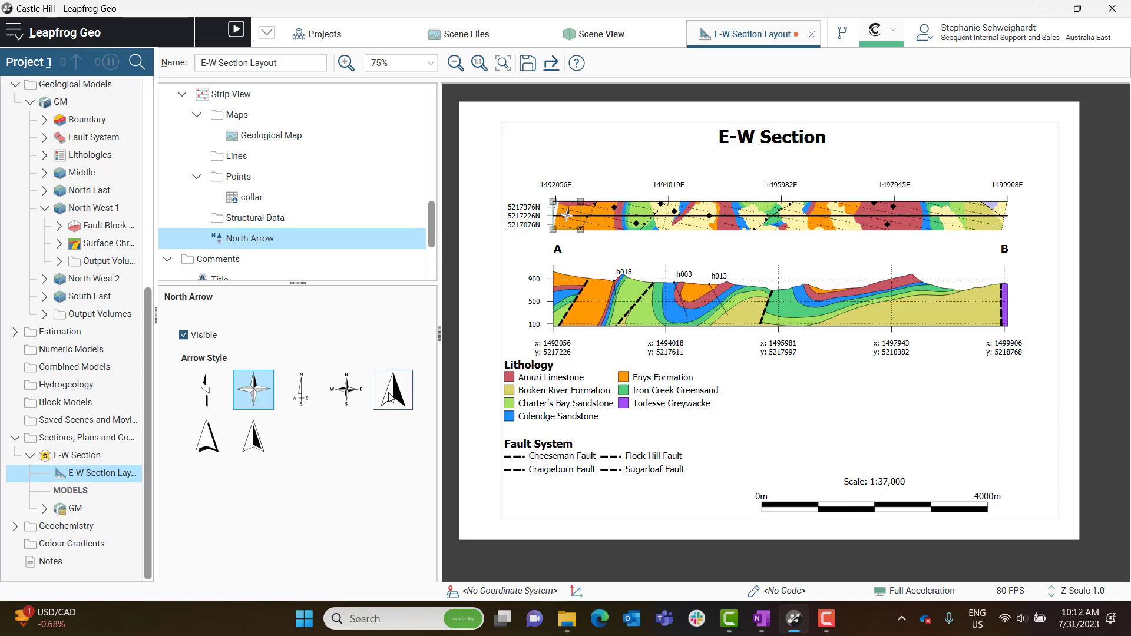
{"action": "left_click", "coordinate": [390, 398]}
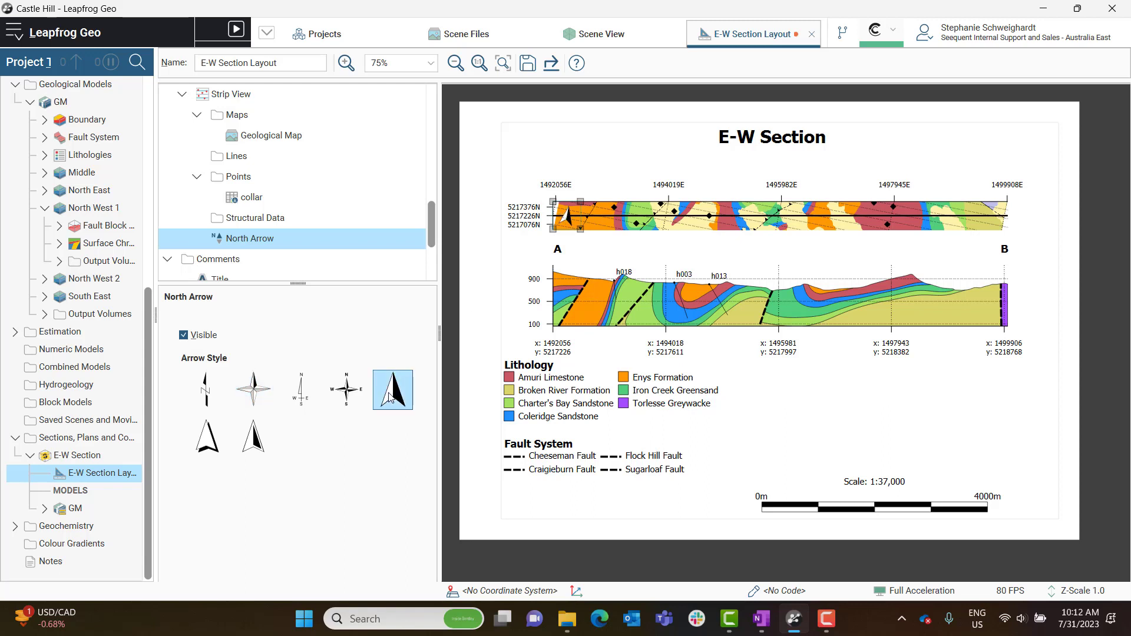
{"action": "left_click", "coordinate": [346, 400]}
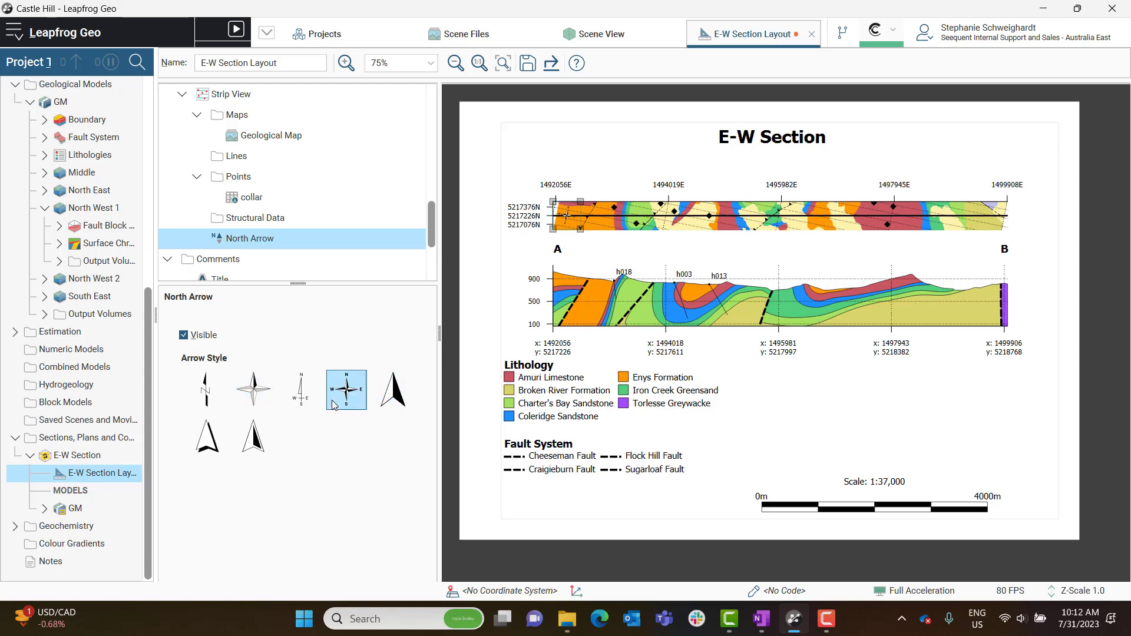
{"action": "left_click", "coordinate": [388, 391]}
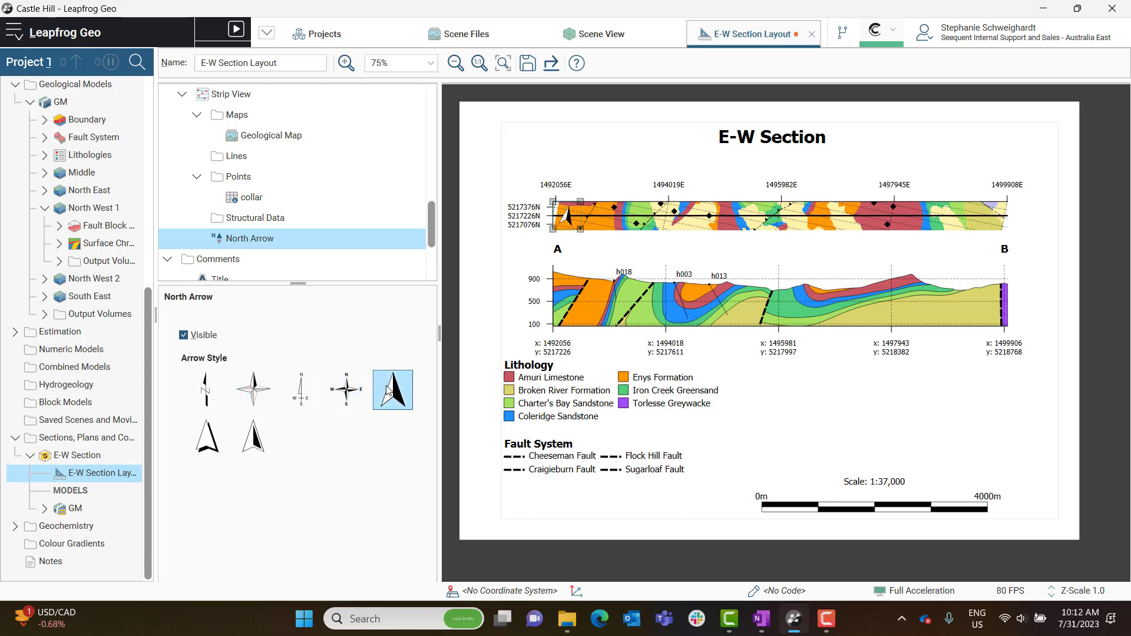
{"action": "left_click", "coordinate": [268, 392]}
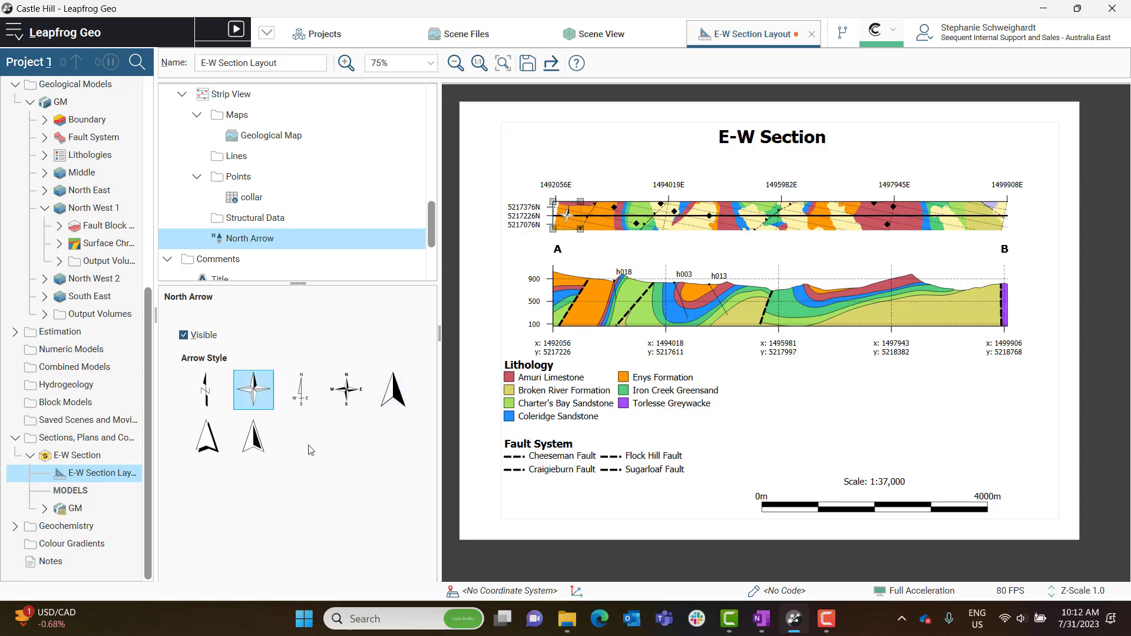
{"action": "left_click", "coordinate": [514, 289]}
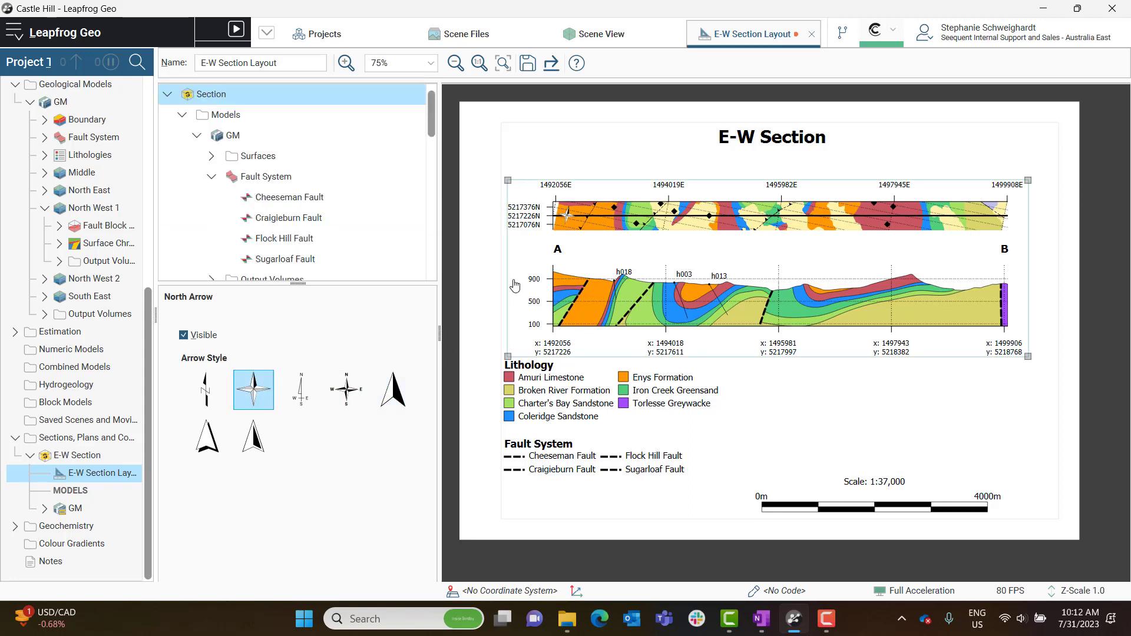
- Save the E-W Section layout and export it as 'E-W Section.pdf'
{"action": "left_click", "coordinate": [528, 64]}
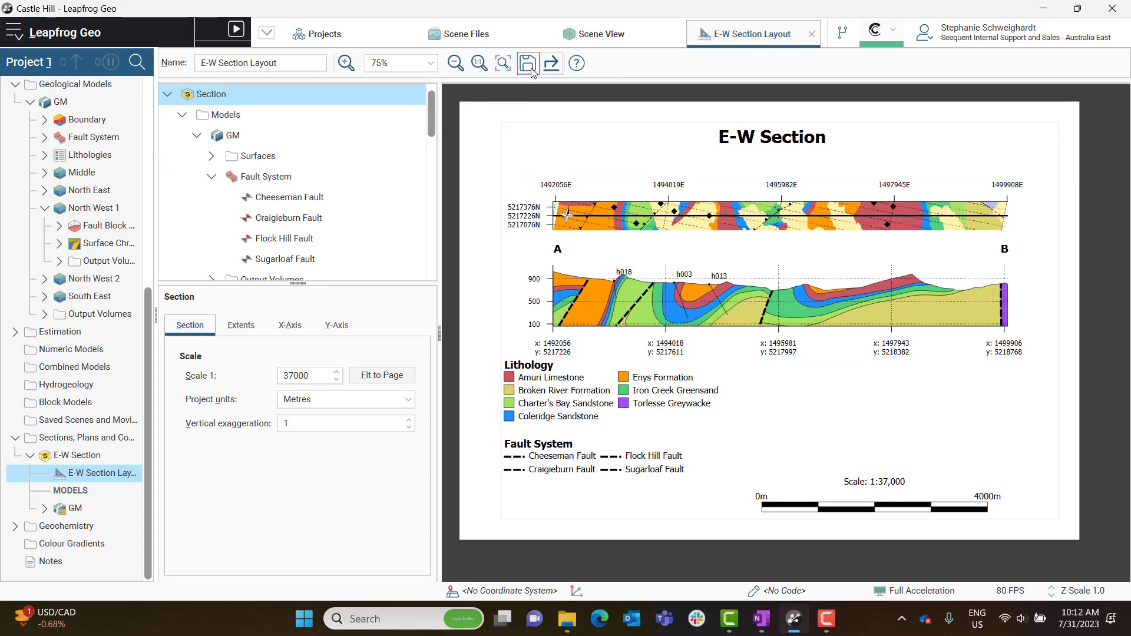
{"action": "left_click", "coordinate": [551, 65]}
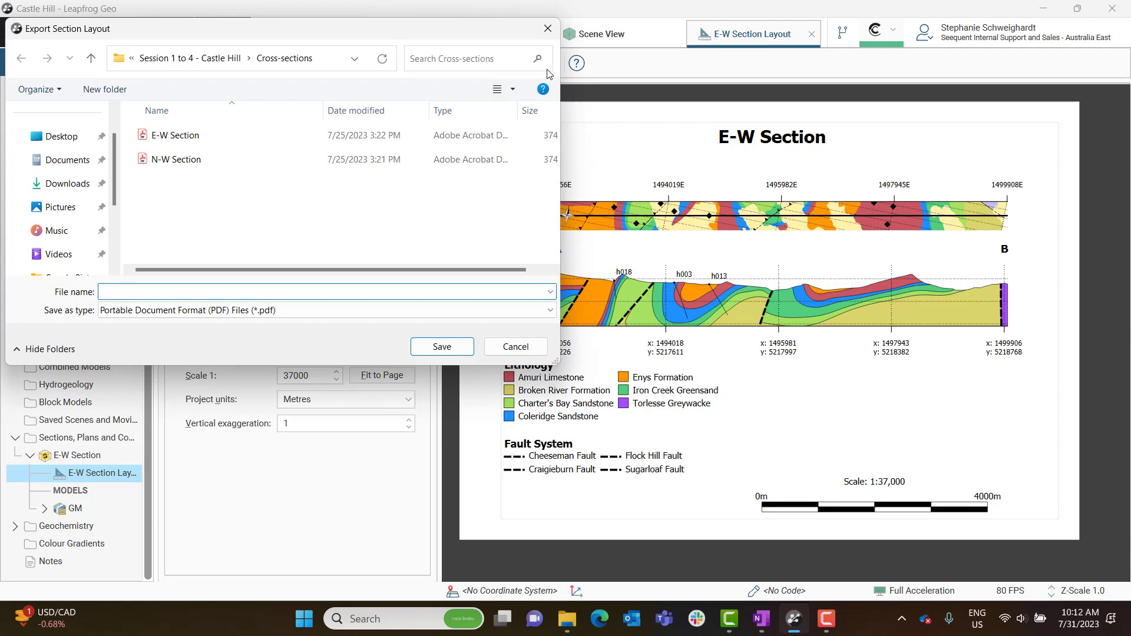
{"action": "left_click", "coordinate": [507, 135]}
{"action": "left_click", "coordinate": [442, 346]}
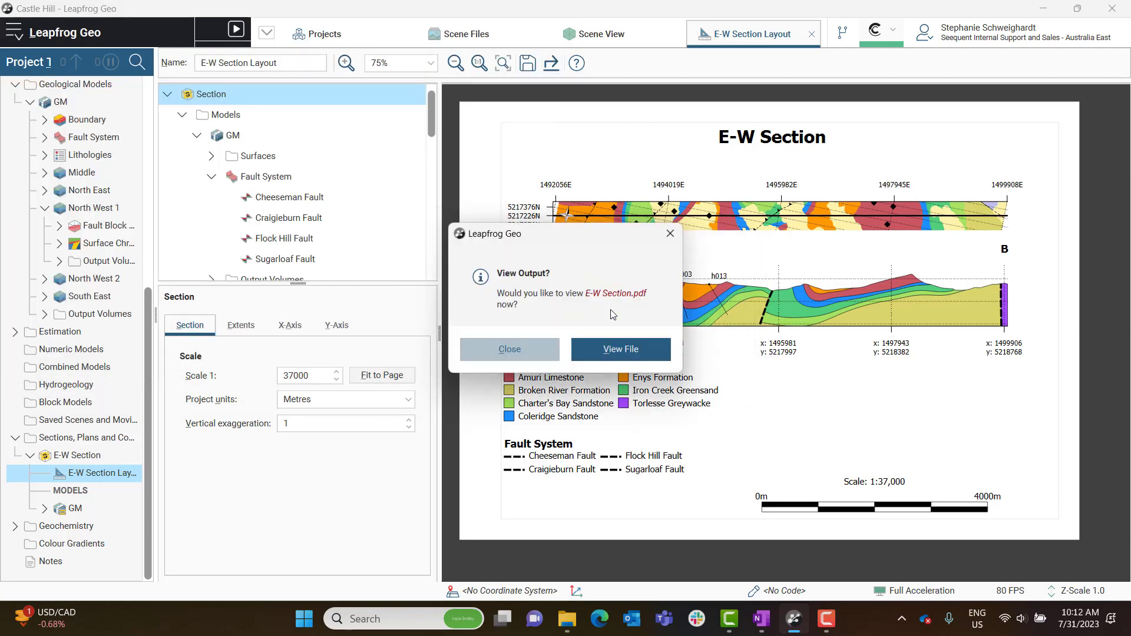